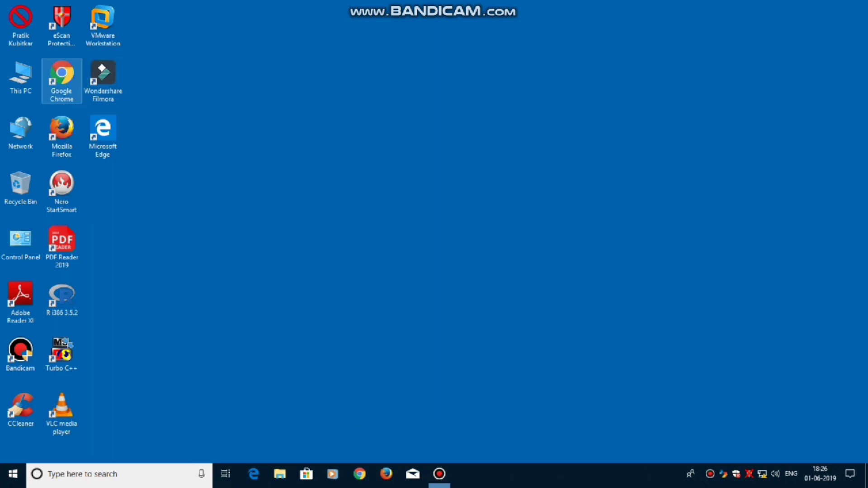
# Step: Open the "shortcut keys for windows" document from the Extra Data (E:) drive and dismiss the Office activation wizard
pyautogui.click(28, 79)
pyautogui.doubleClick(21, 77)
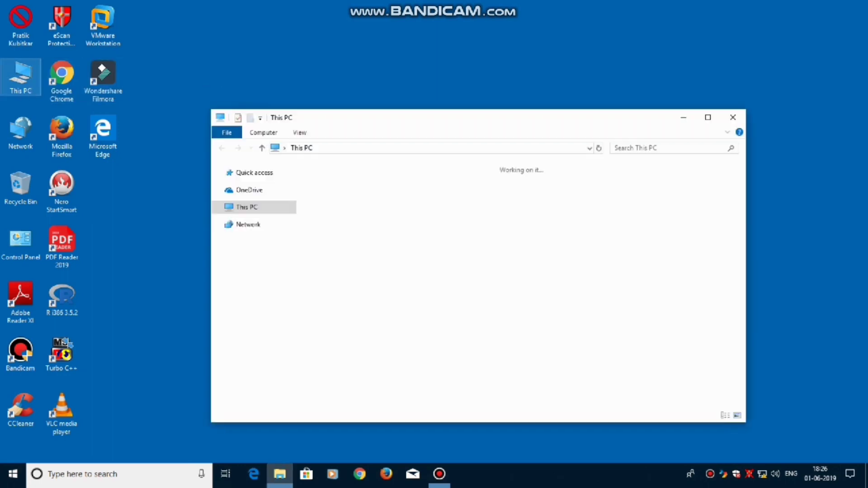
pyautogui.doubleClick(633, 294)
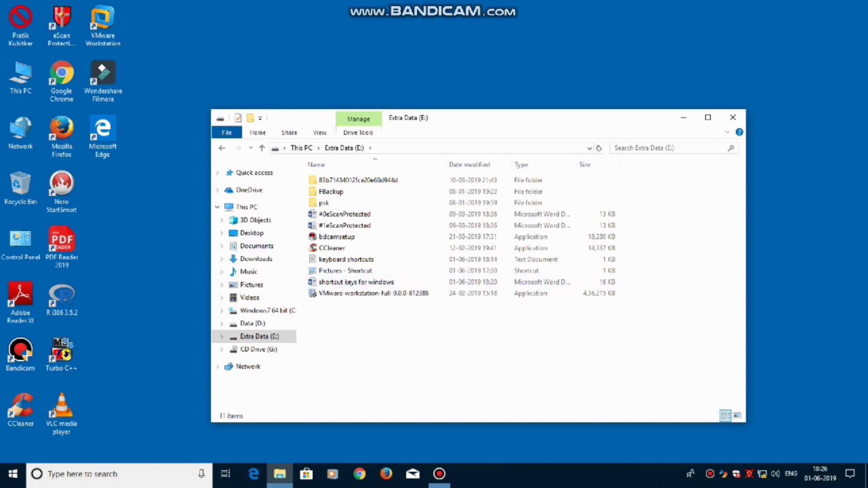
pyautogui.doubleClick(343, 282)
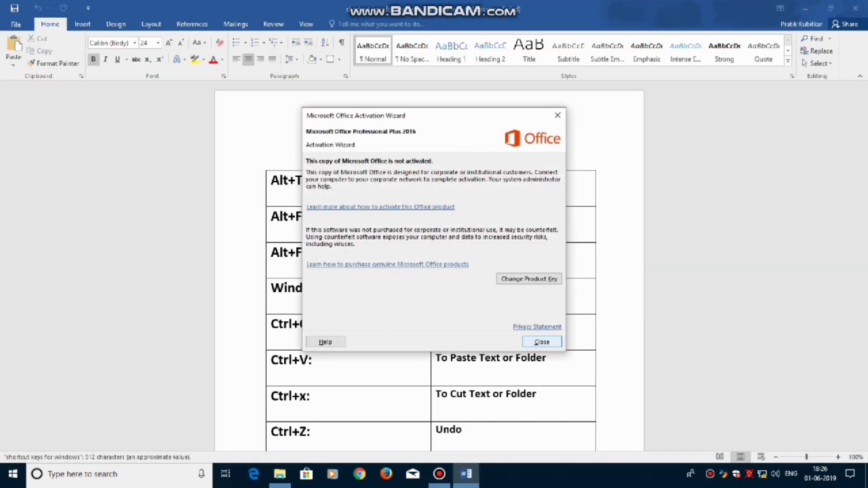
pyautogui.press('Return')
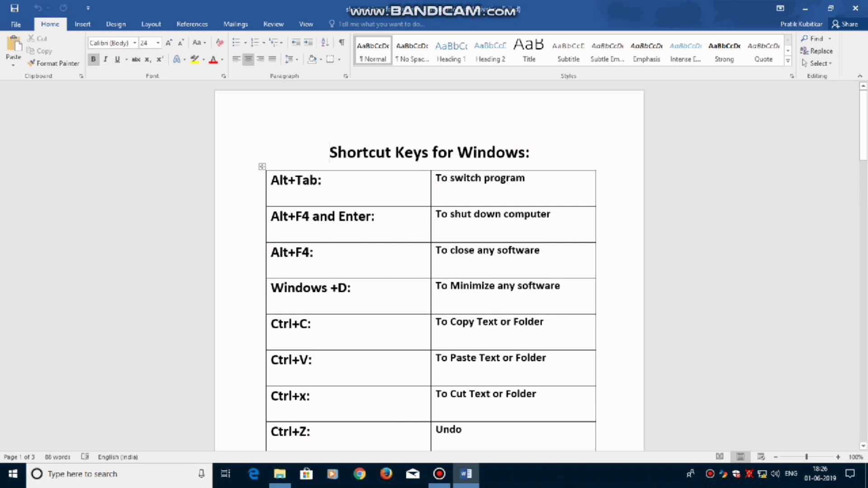
# Step: Minimize the document and the Extra Data (E:) window, and open and minimize Recycle Bin and This PC
pyautogui.click(805, 8)
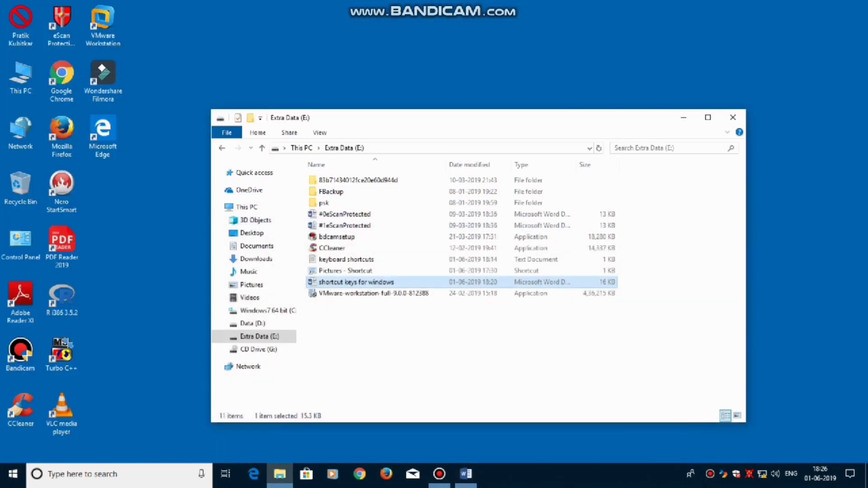
pyautogui.click(683, 117)
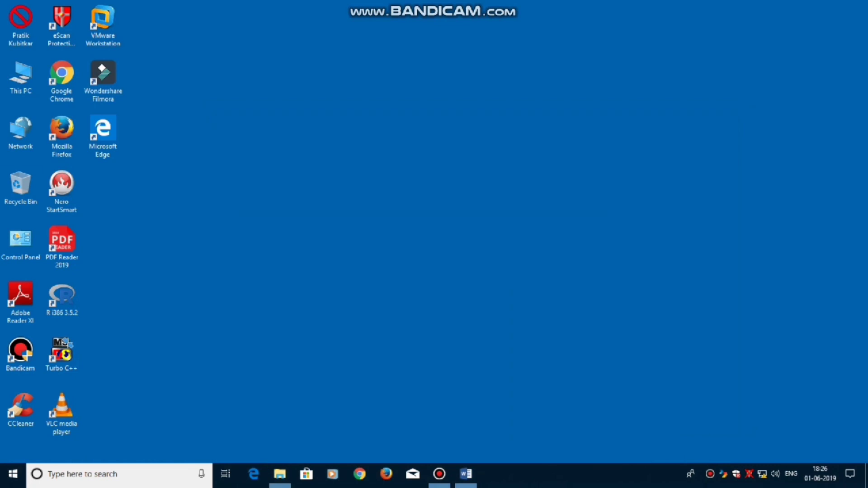
pyautogui.doubleClick(21, 185)
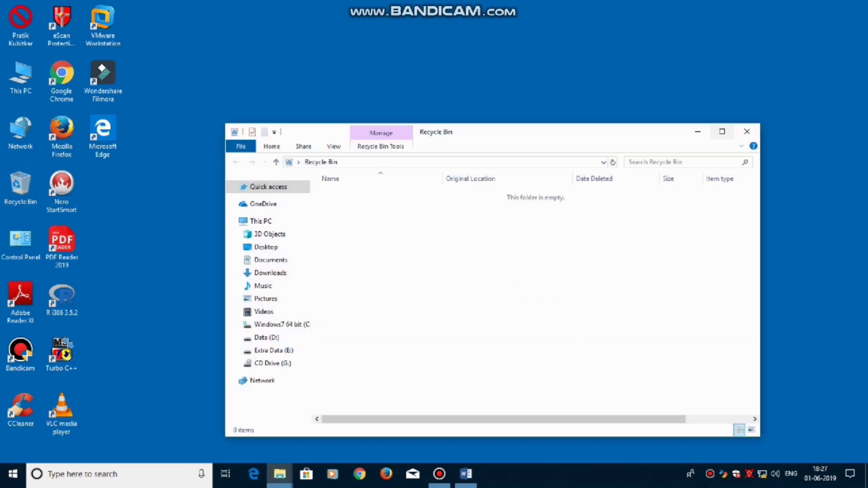
pyautogui.click(697, 131)
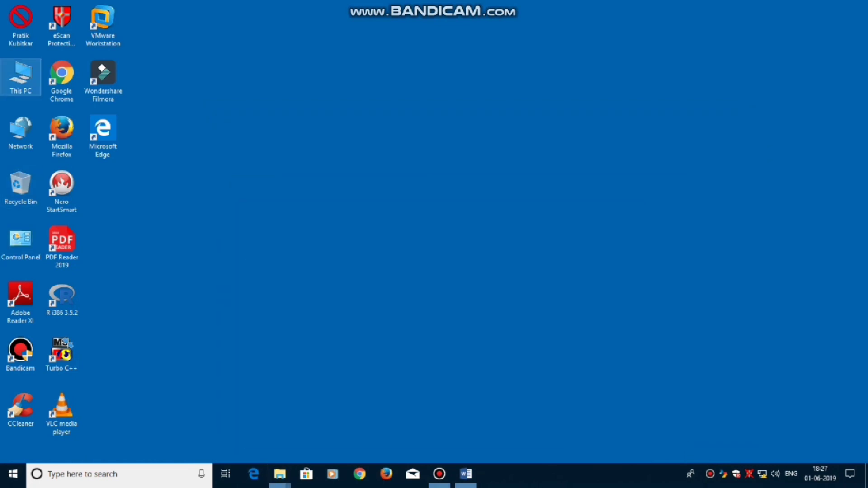
pyautogui.doubleClick(21, 77)
pyautogui.click(711, 146)
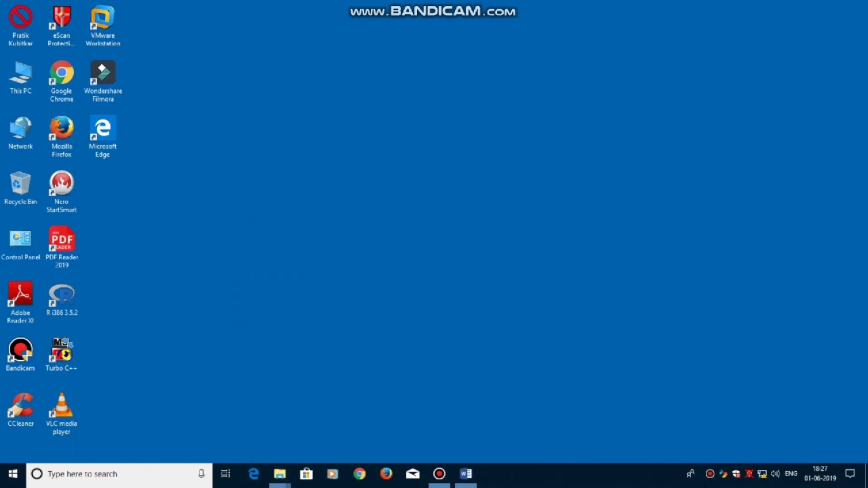
# Step: Cycle forward and backward through the open windows in the task switcher and switch to the shortcut keys Word document
pyautogui.hotkey('alt', 'Tab')
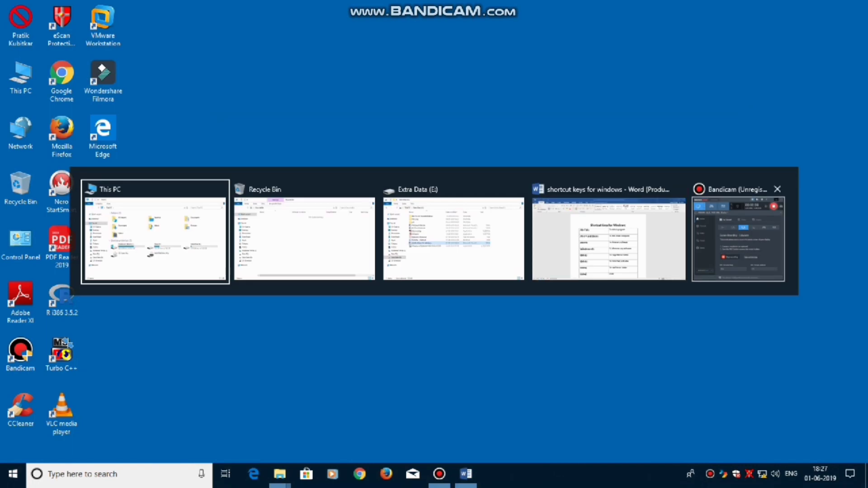
pyautogui.hotkey('alt', 'Tab')
pyautogui.hotkey('alt', 'Tab')
pyautogui.hotkey('alt', 'Tab')
pyautogui.hotkey('alt', 'Tab')
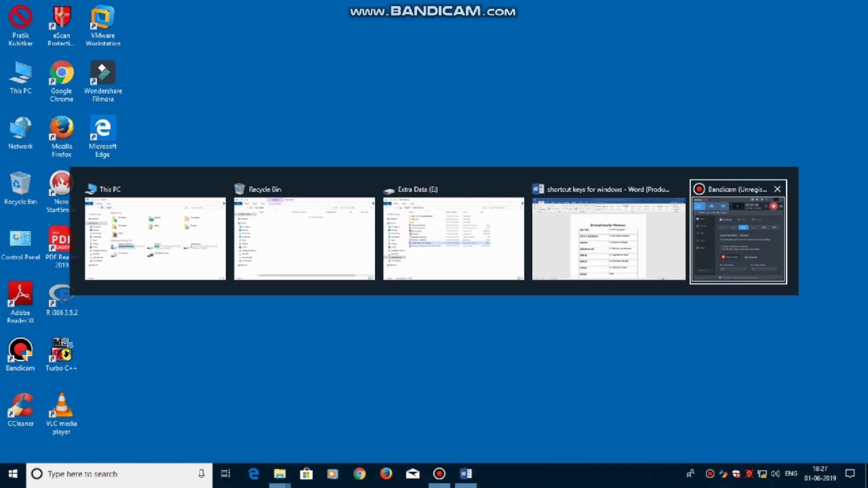
pyautogui.hotkey('alt', 'shift', 'Tab')
pyautogui.hotkey('alt', 'shift', 'Tab')
pyautogui.hotkey('alt', 'shift', 'Tab')
pyautogui.hotkey('alt', 'shift', 'Tab')
pyautogui.hotkey('alt', 'Tab')
pyautogui.hotkey('alt', 'Tab')
pyautogui.hotkey('alt', 'Tab')
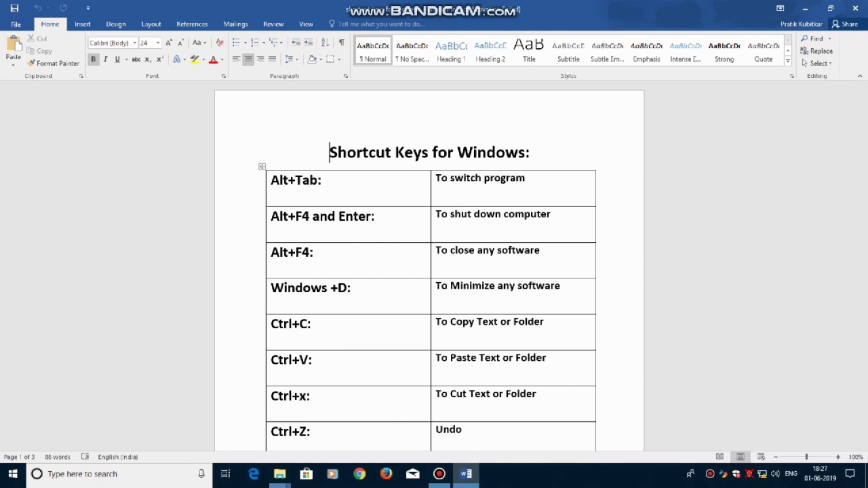
# Step: Close the Word document, and open and close the System information window
pyautogui.hotkey('alt', 'F4')
pyautogui.press('super+Pause')
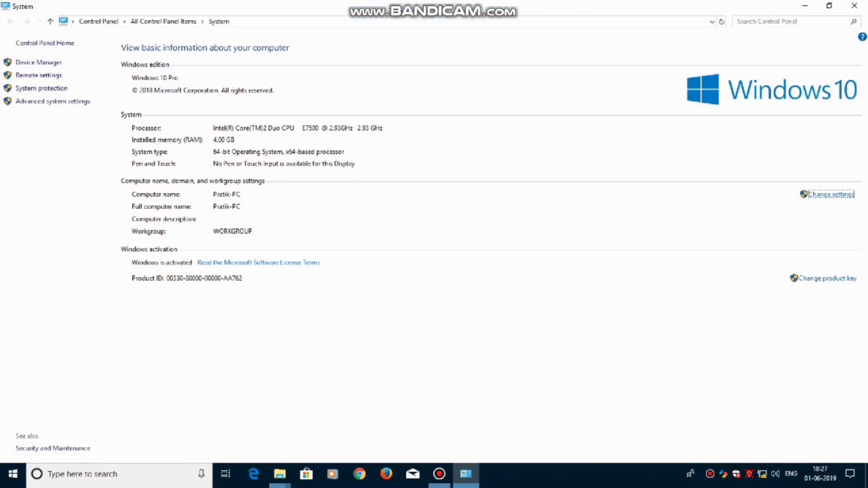
pyautogui.click(854, 6)
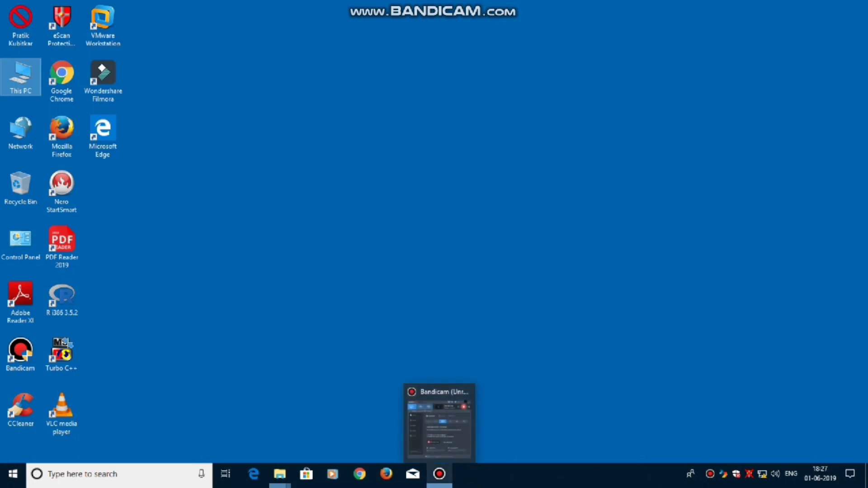
pyautogui.moveTo(279, 474)
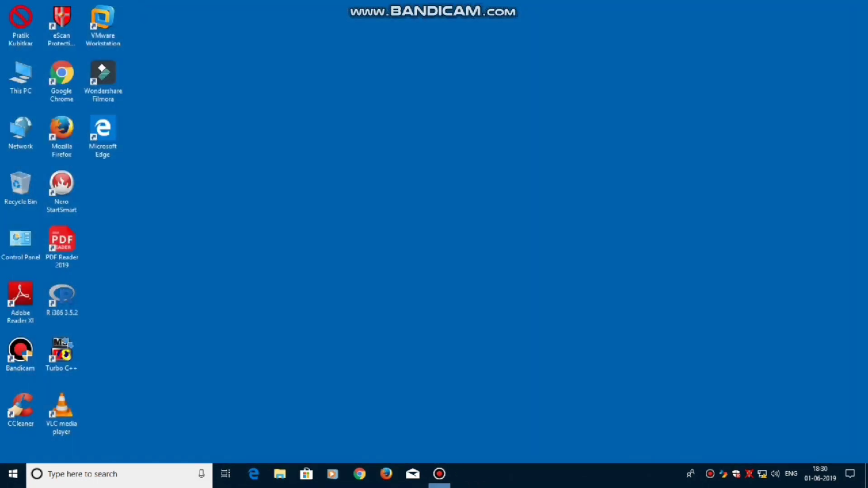
# Step: Close the Word document, bring up the Shut Down Windows dialog, view its options and cancel it
pyautogui.hotkey('alt', 'F4')
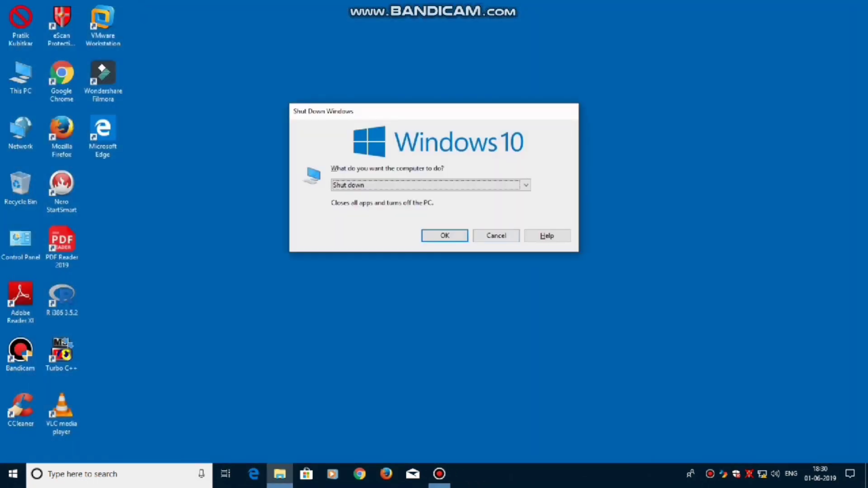
pyautogui.click(525, 185)
pyautogui.press('Return')
pyautogui.click(496, 236)
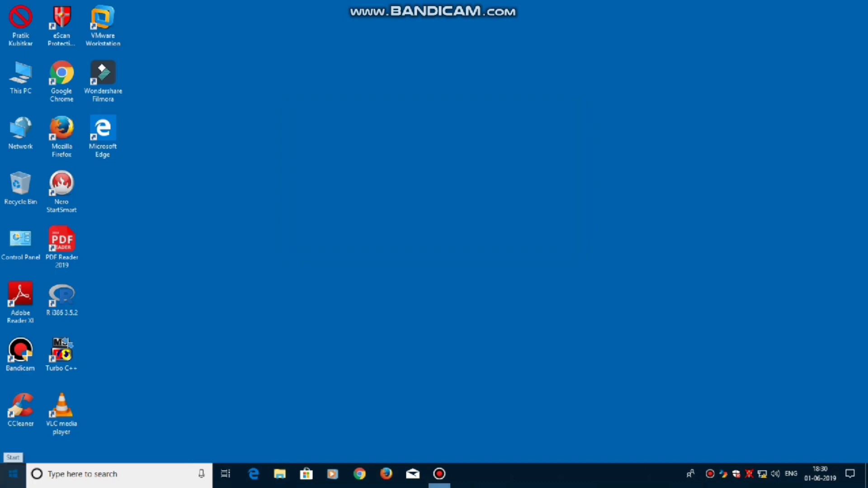
# Step: Reopen the "shortcut keys for windows" document from the Extra Data (E:) drive and dismiss the activation wizard
pyautogui.doubleClick(21, 78)
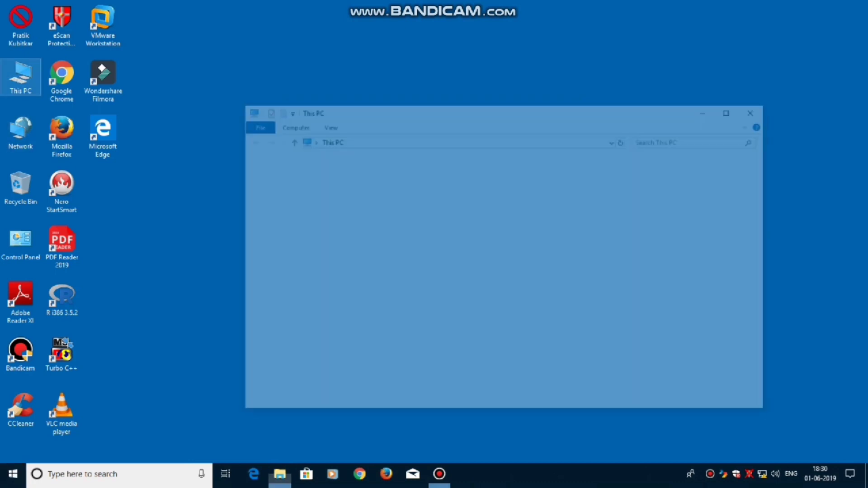
pyautogui.click(675, 286)
pyautogui.doubleClick(673, 286)
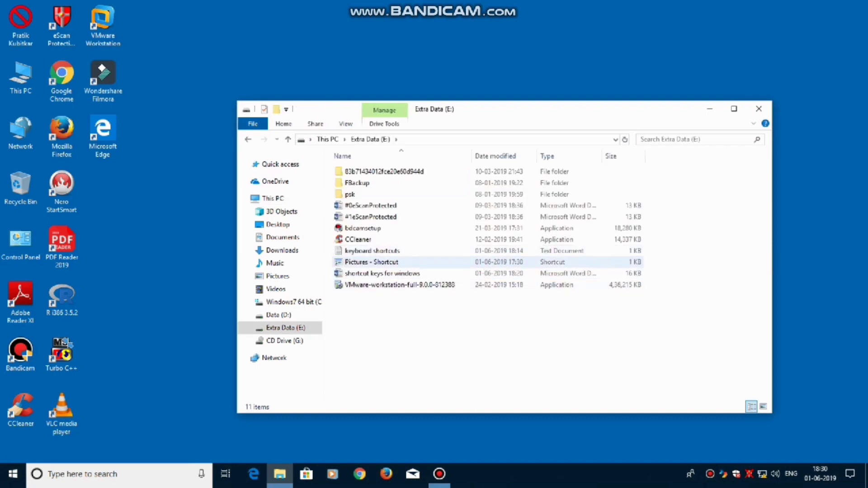
pyautogui.click(382, 273)
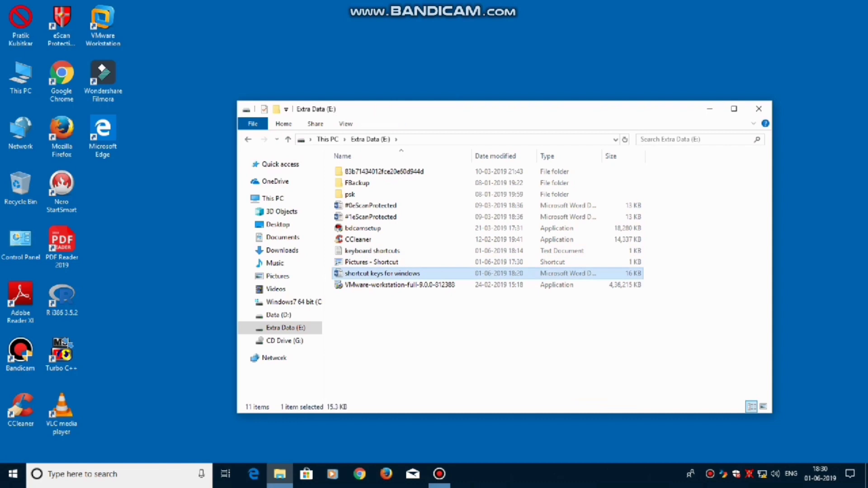
pyautogui.press('Return')
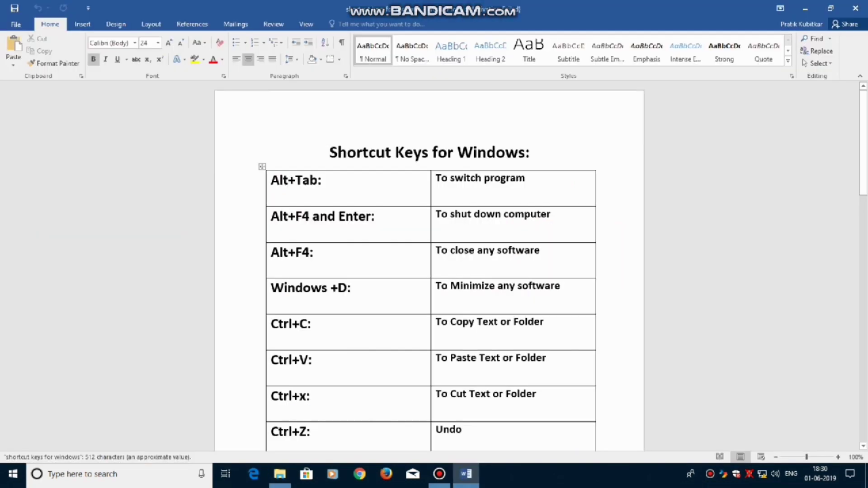
pyautogui.click(542, 342)
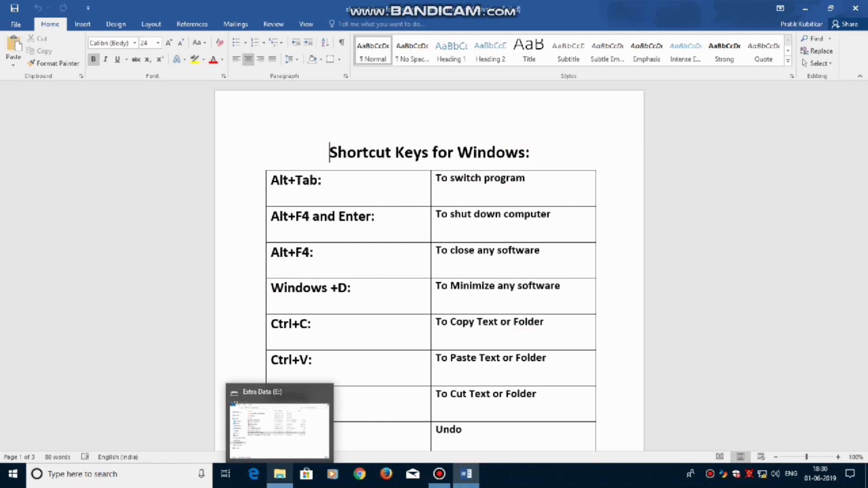
# Step: Bring the Extra Data (E:) window to the front, maximize it, and return to the Word document
pyautogui.click(279, 474)
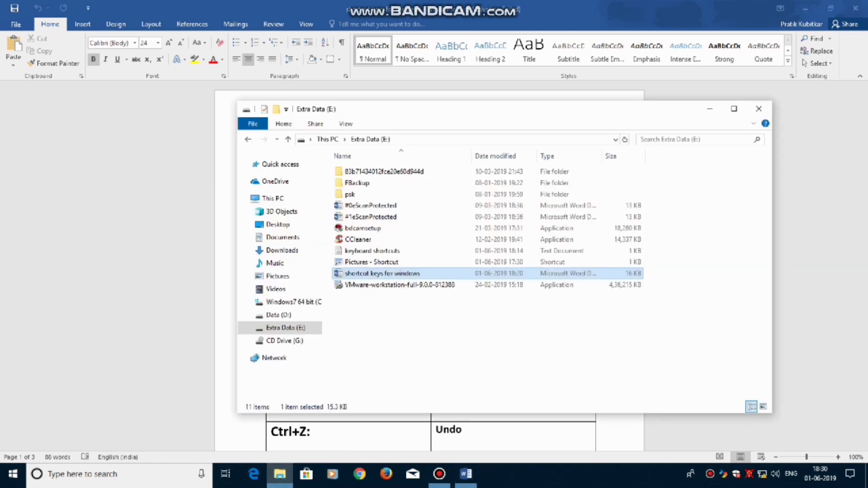
pyautogui.click(734, 109)
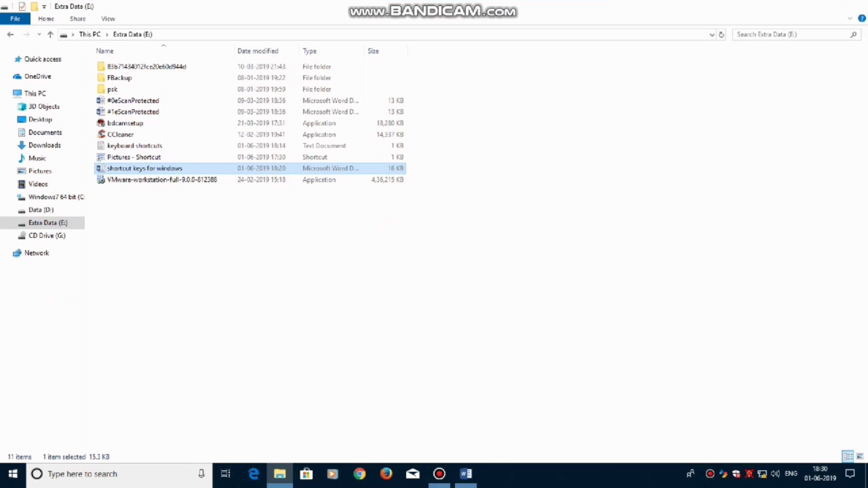
pyautogui.hotkey('alt', 'Tab')
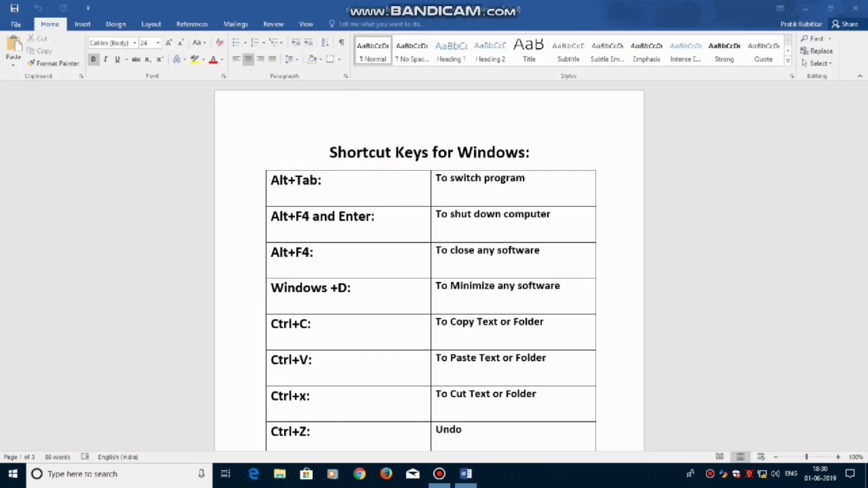
# Step: Open a File Explorer window and minimize all windows to show the desktop
pyautogui.press('super+e')
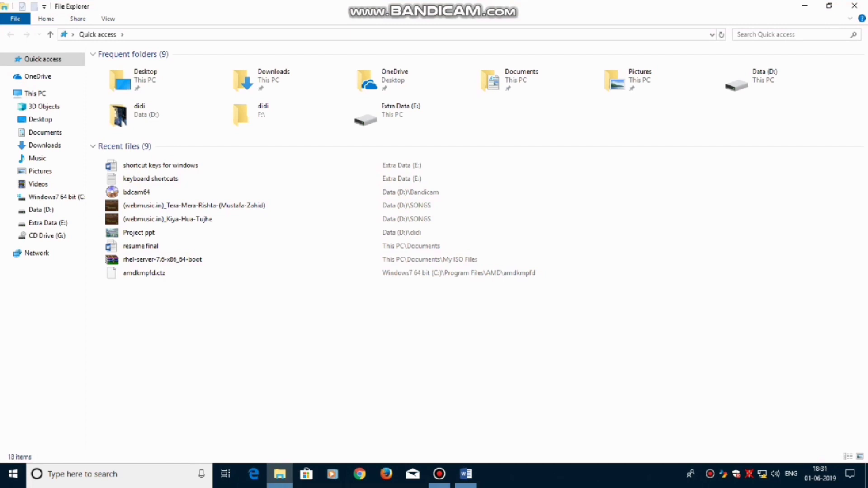
pyautogui.press('super+d')
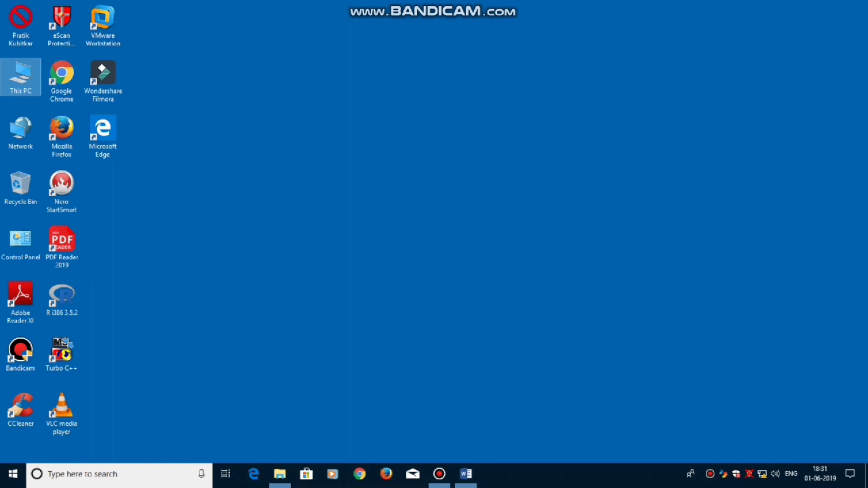
pyautogui.moveTo(466, 473)
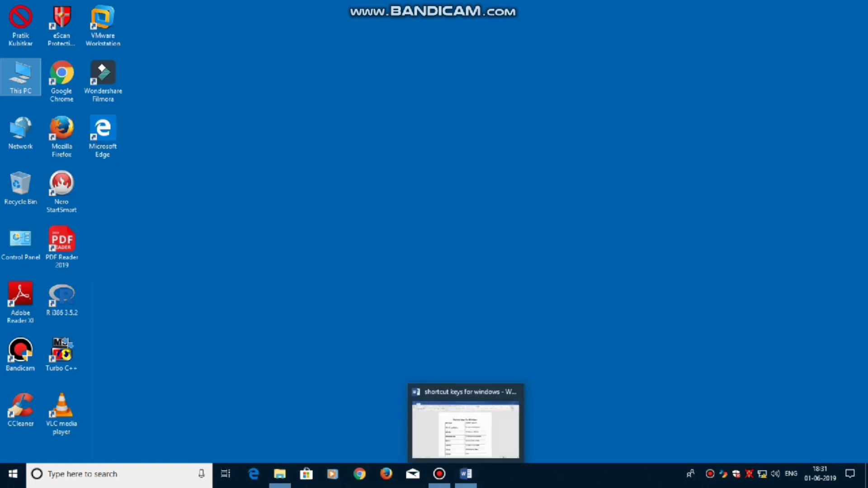
# Step: Bring up File Explorer again, switch to the Word document and back to File Explorer
pyautogui.press('super+e')
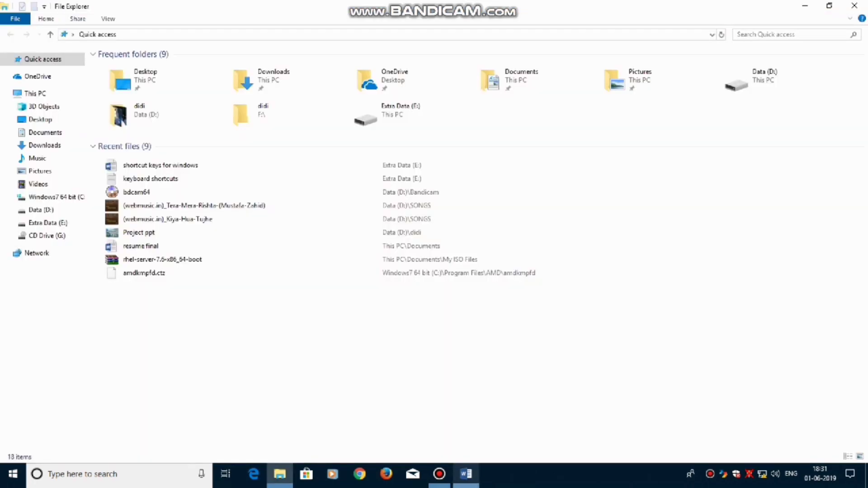
pyautogui.hotkey('alt', 'Tab')
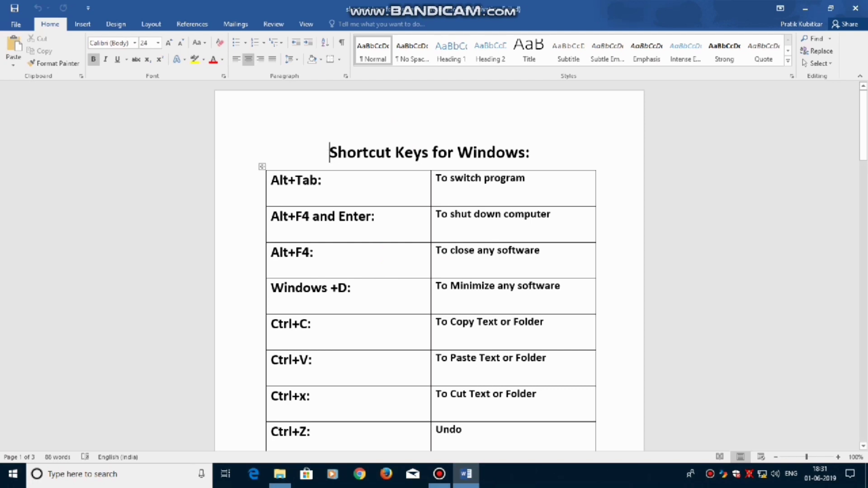
pyautogui.hotkey('alt', 'Tab')
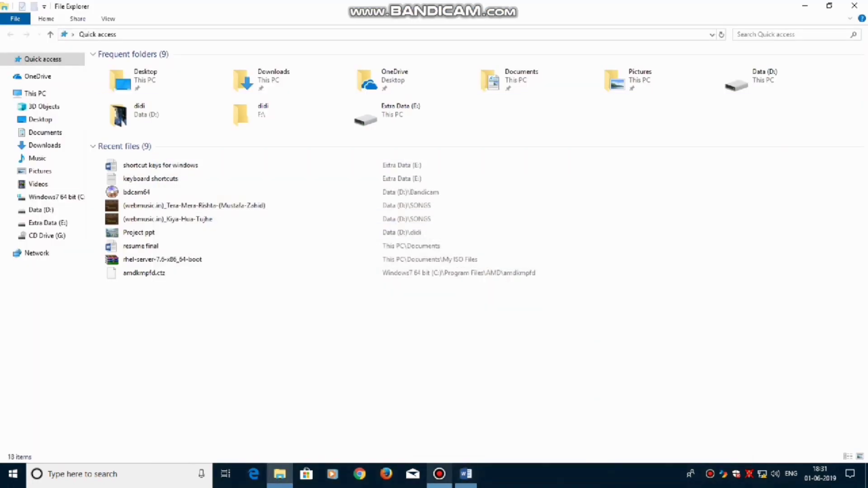
# Step: Show the desktop and create a folder on it, keeping the default name
pyautogui.press('super+d')
pyautogui.rightClick(522, 57)
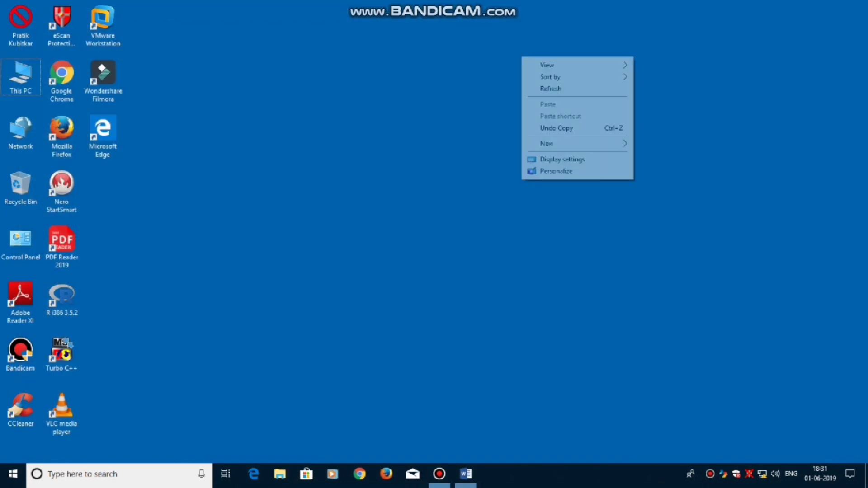
pyautogui.press('Right')
pyautogui.press('Down')
pyautogui.press('Return')
pyautogui.press('Return')
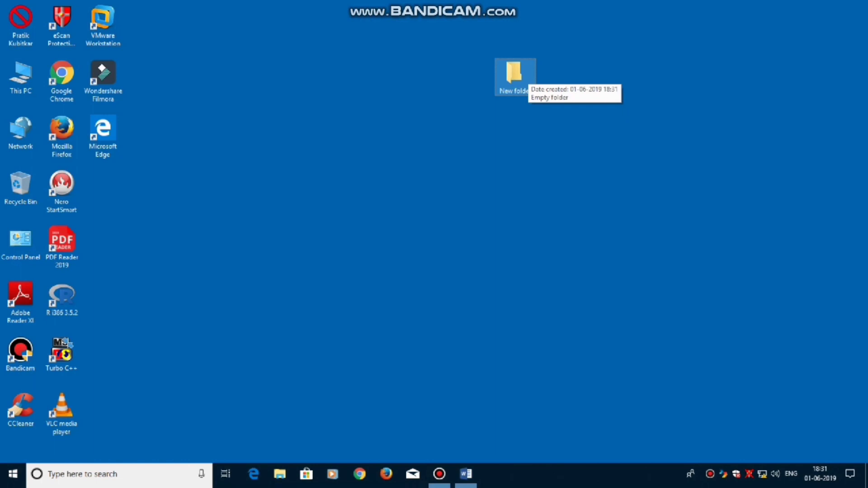
# Step: Paste a copy of the desktop's New folder into the Extra Data (E:) drive, look inside it and close File Explorer
pyautogui.doubleClick(21, 77)
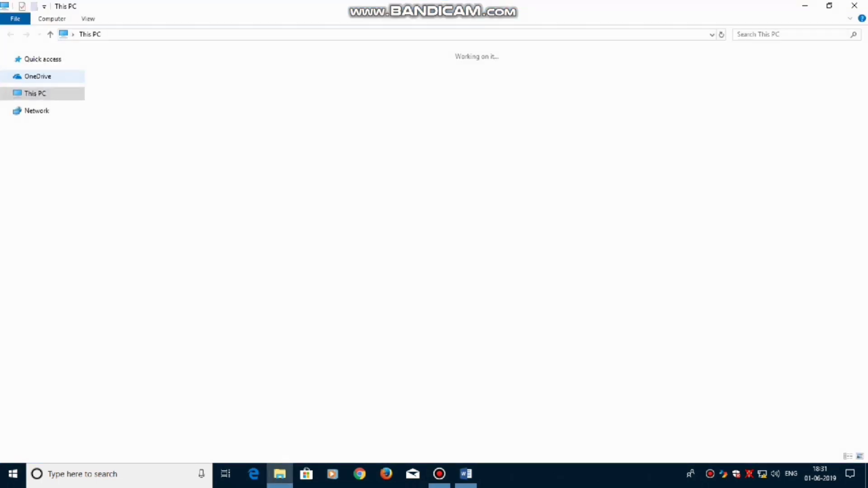
pyautogui.doubleClick(393, 152)
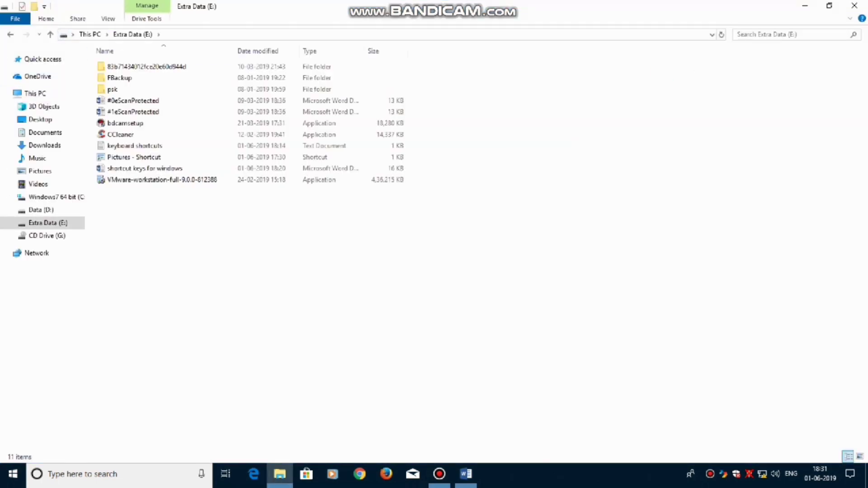
pyautogui.hotkey('ctrl', 'shift', 'n')
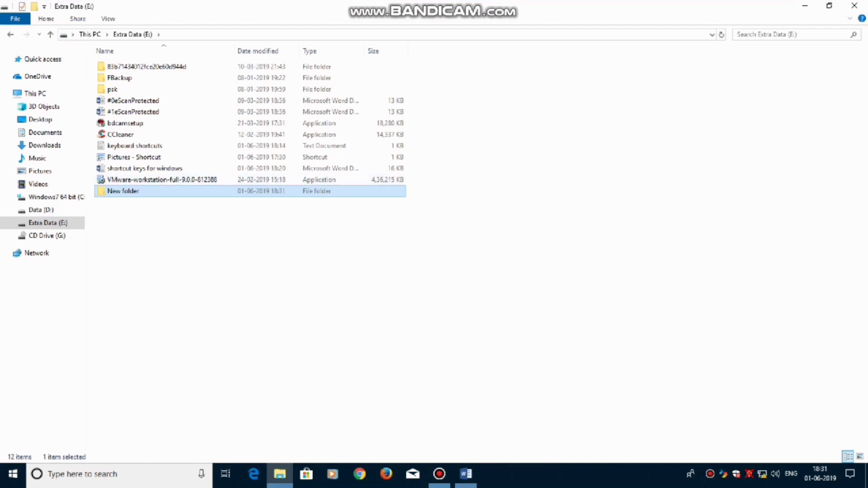
pyautogui.press('Return')
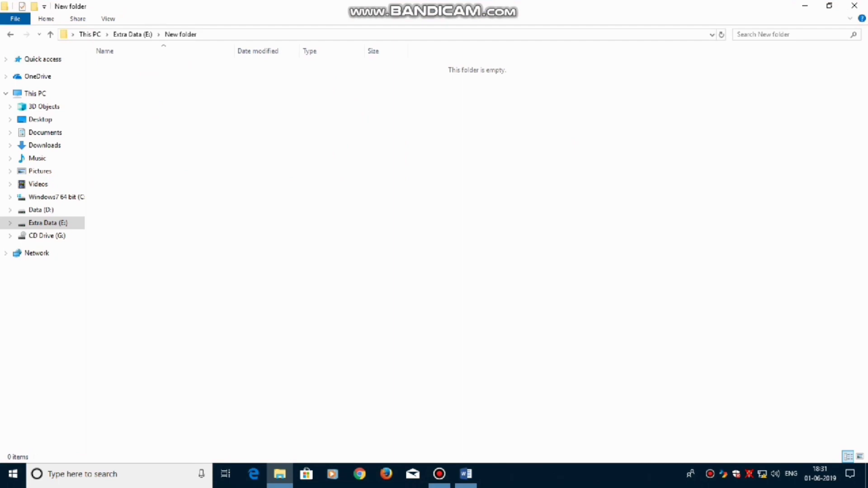
pyautogui.hotkey('alt', 'Left')
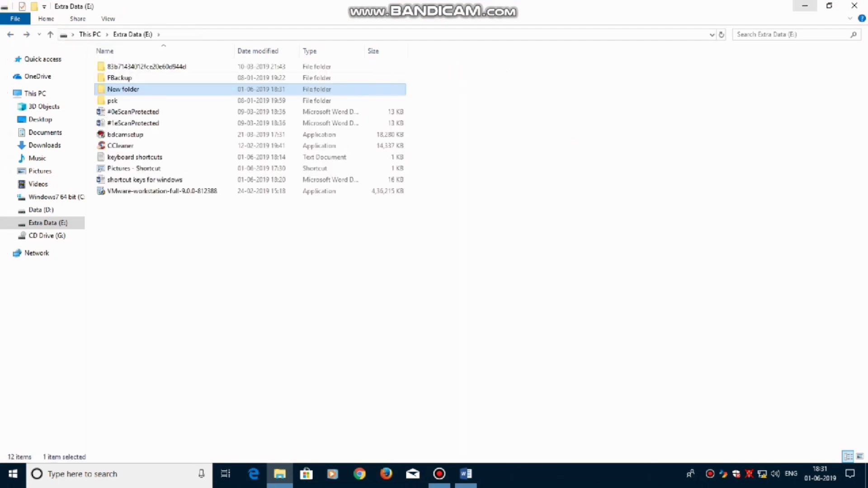
pyautogui.click(855, 6)
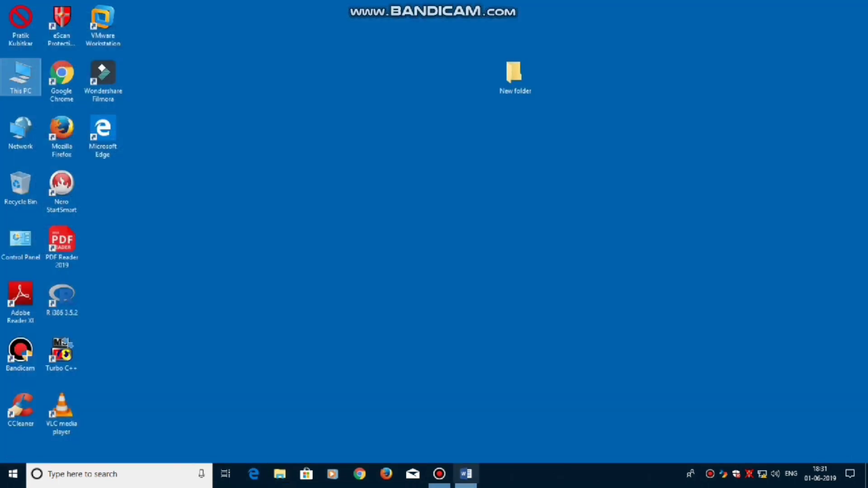
# Step: Check the next shortcuts in the Word document, return to the desktop and cut the New folder
pyautogui.hotkey('alt', 'Tab')
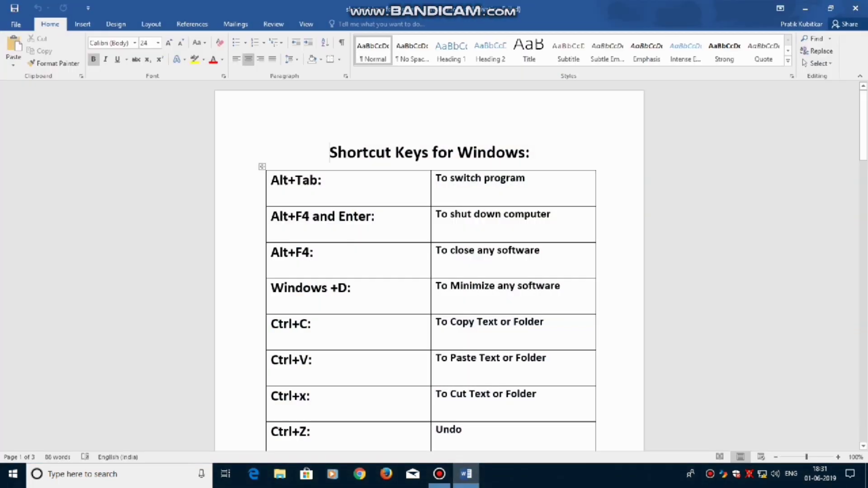
pyautogui.scroll(-2, 429, 267)
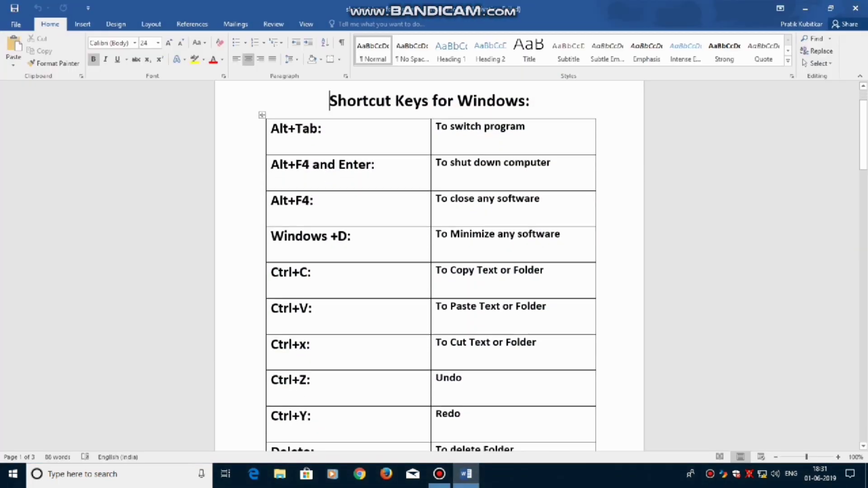
pyautogui.press('super+d')
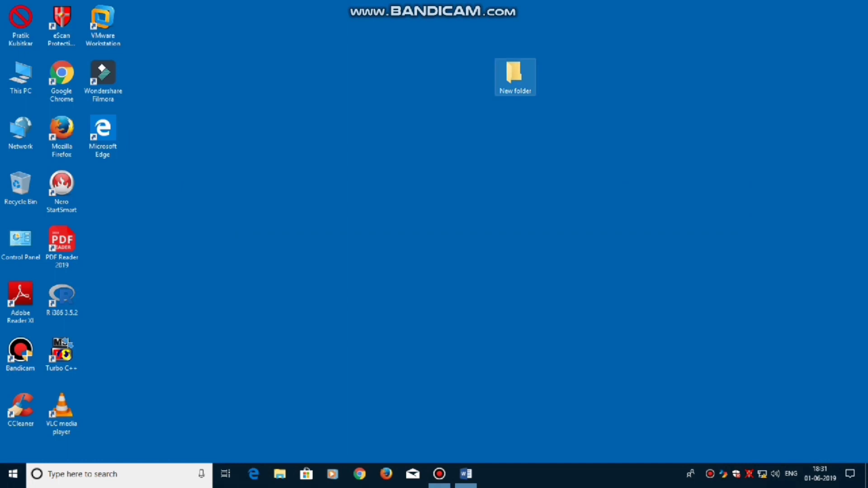
pyautogui.hotkey('ctrl', 'x')
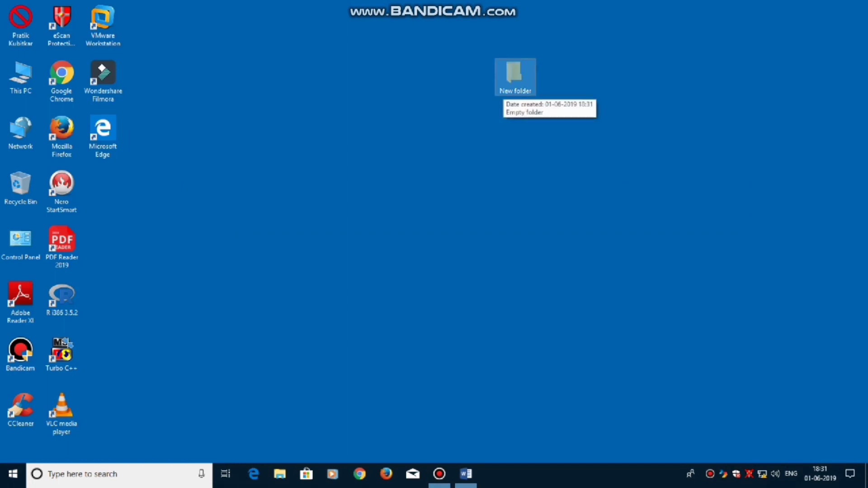
# Step: Paste the cut New folder into the Data (D:) drive and close File Explorer
pyautogui.doubleClick(20, 76)
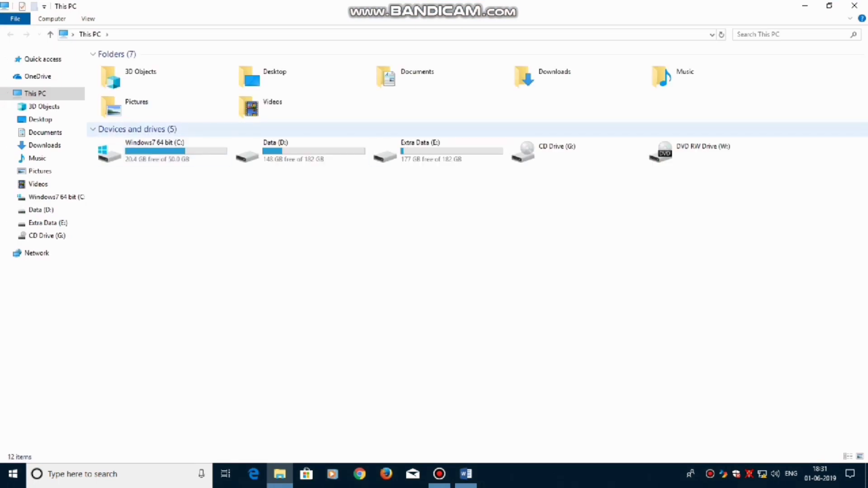
pyautogui.doubleClick(283, 159)
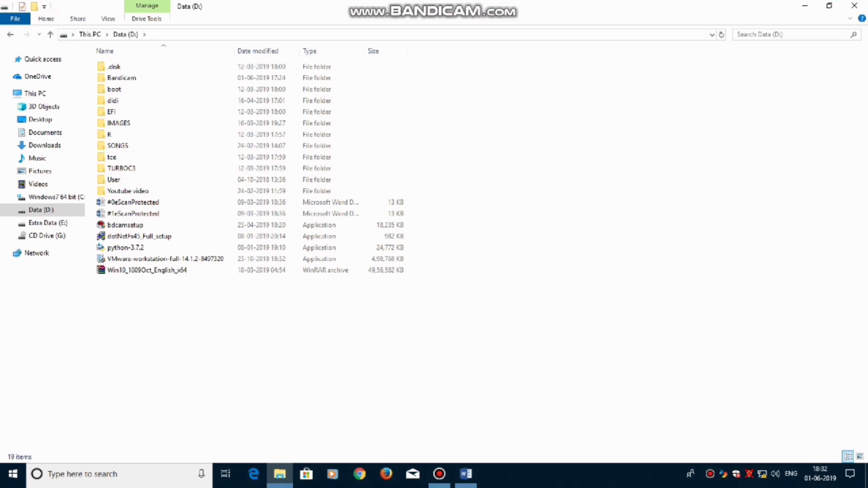
pyautogui.hotkey('ctrl', 'shift', 'n')
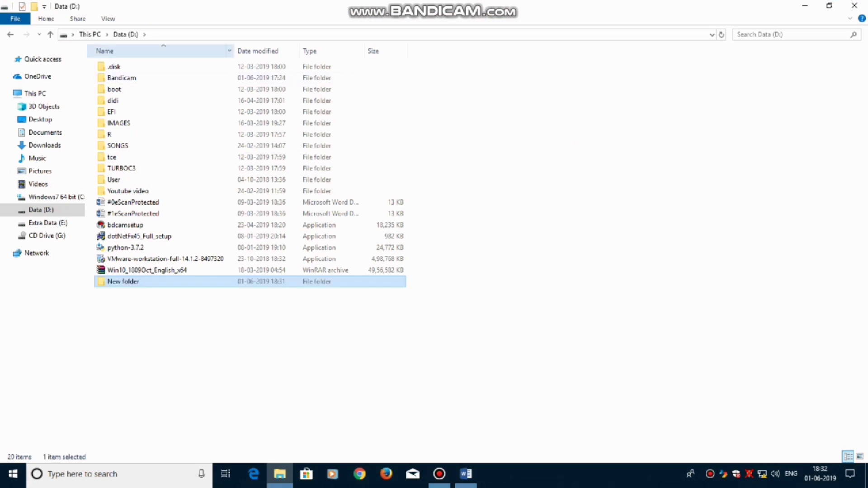
pyautogui.click(10, 35)
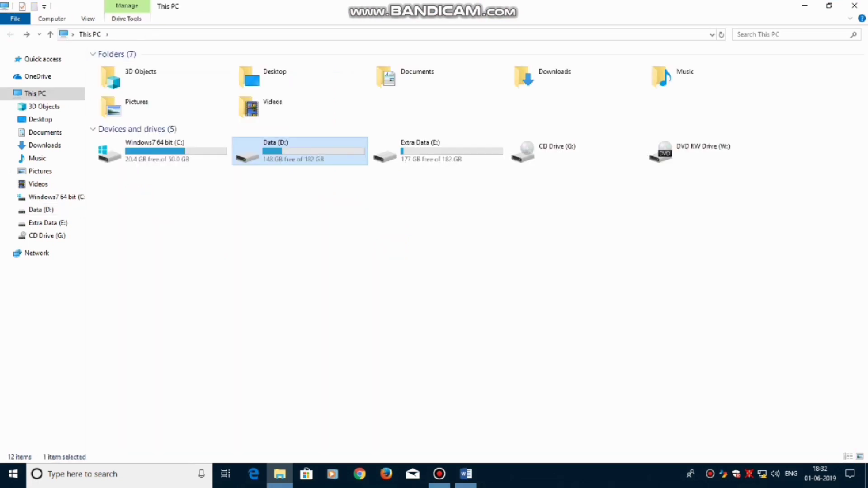
pyautogui.click(854, 6)
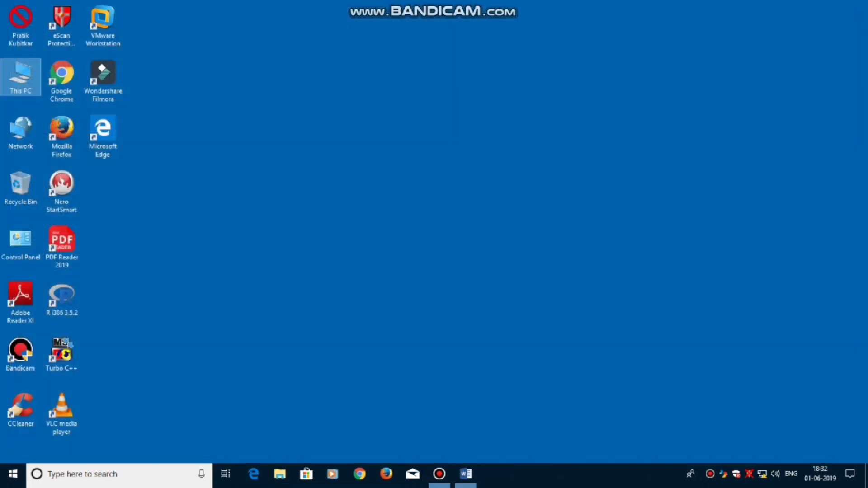
# Step: Review the Undo and Redo rows in the Word document's shortcut table and minimize the document
pyautogui.click(466, 474)
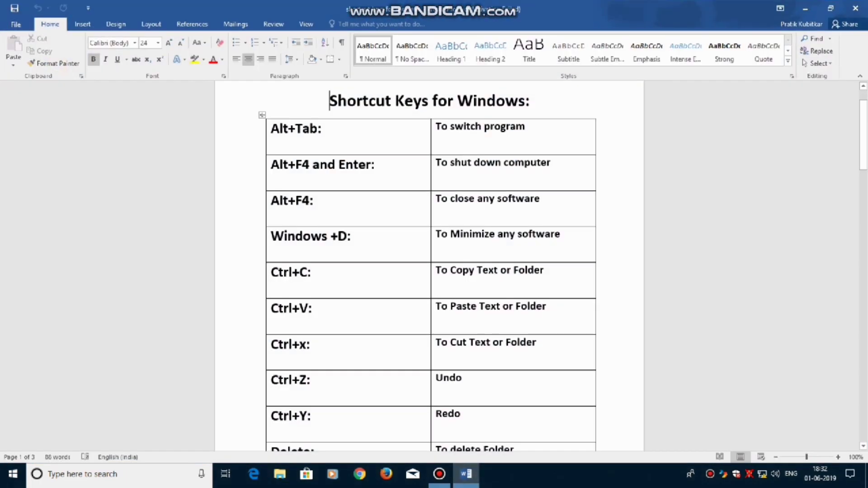
pyautogui.scroll(-2, 430, 267)
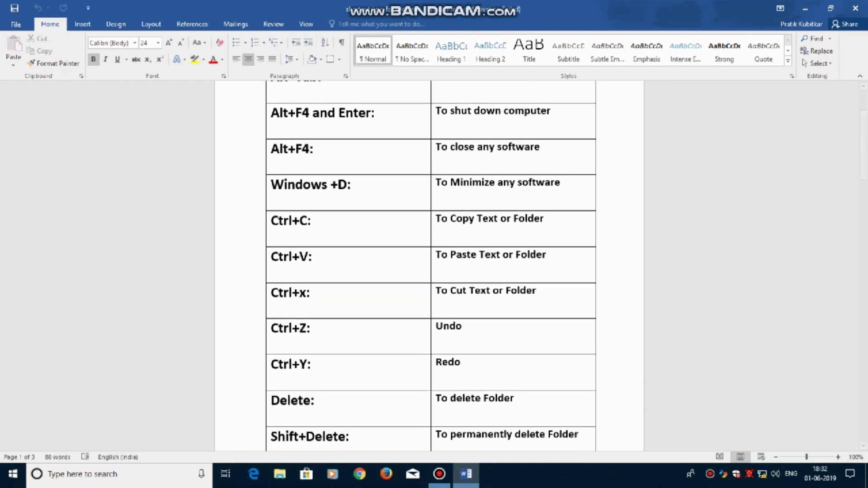
pyautogui.moveTo(466, 474)
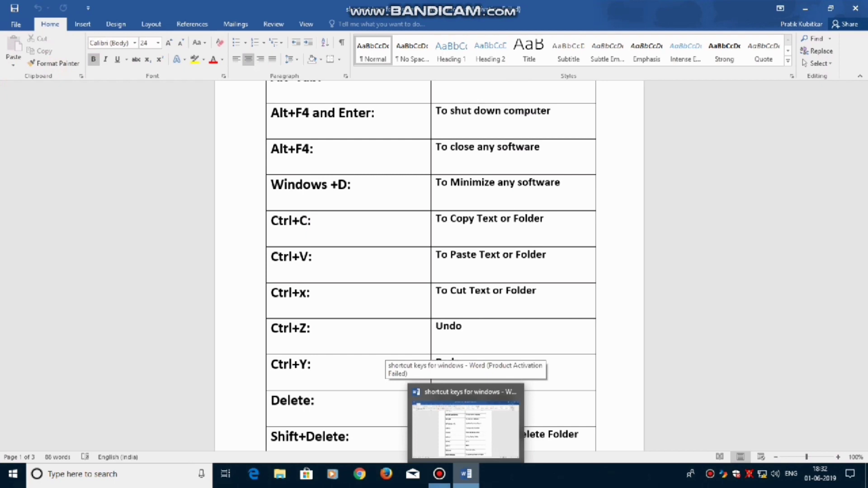
pyautogui.click(465, 474)
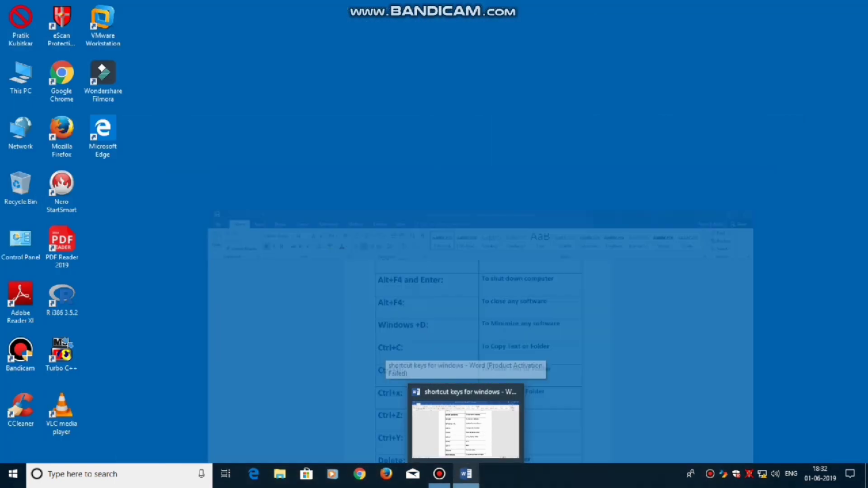
# Step: Create a folder on the desktop, keeping the default name
pyautogui.rightClick(430, 113)
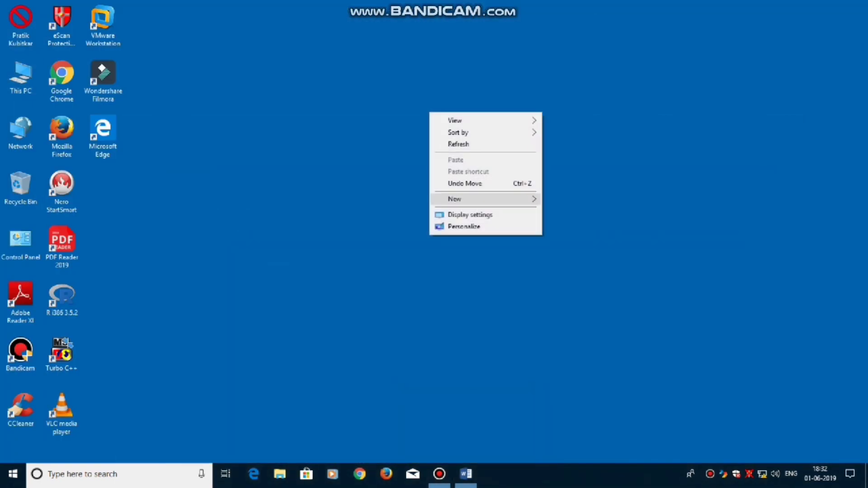
pyautogui.moveTo(454, 199)
pyautogui.click(565, 200)
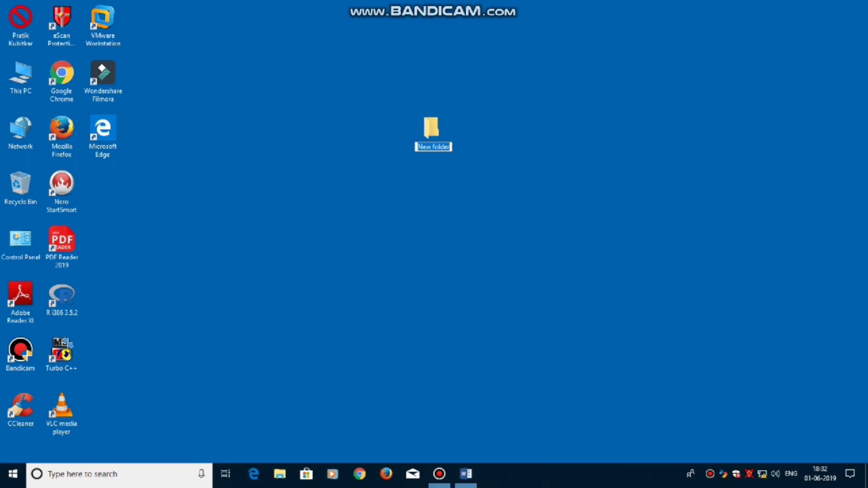
pyautogui.press('Return')
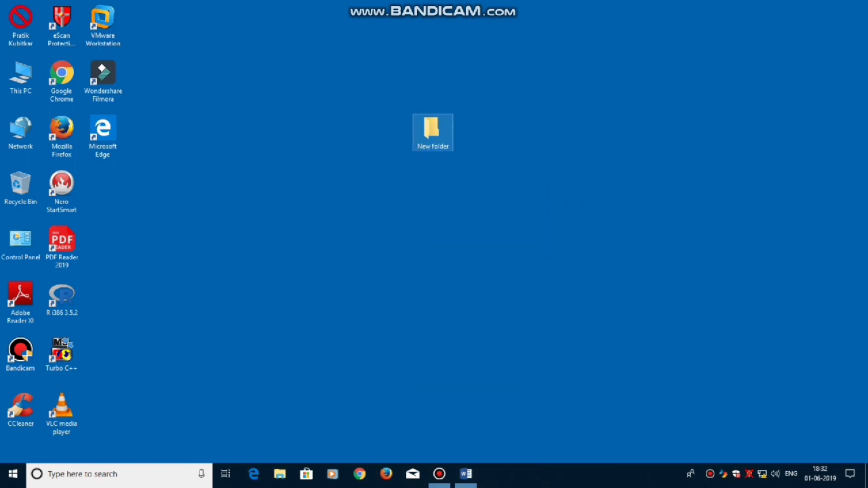
# Step: Delete the desktop's New folder, accepting its move to the Recycle Bin
pyautogui.rightClick(444, 143)
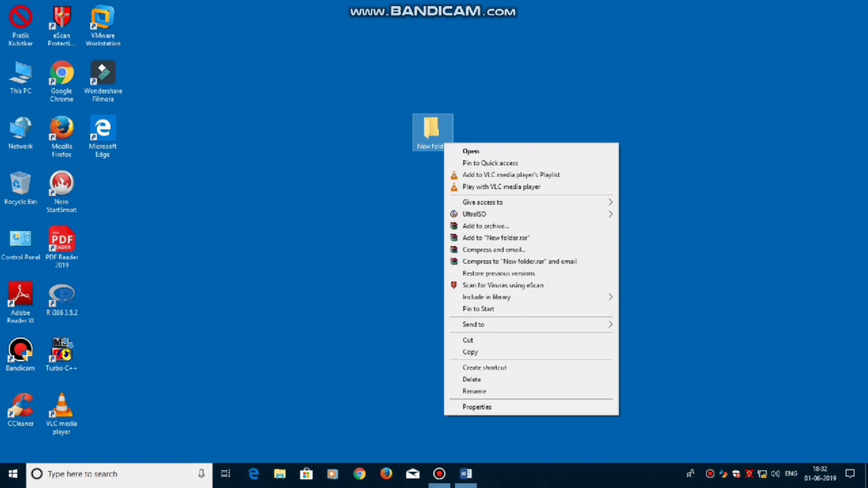
pyautogui.click(471, 379)
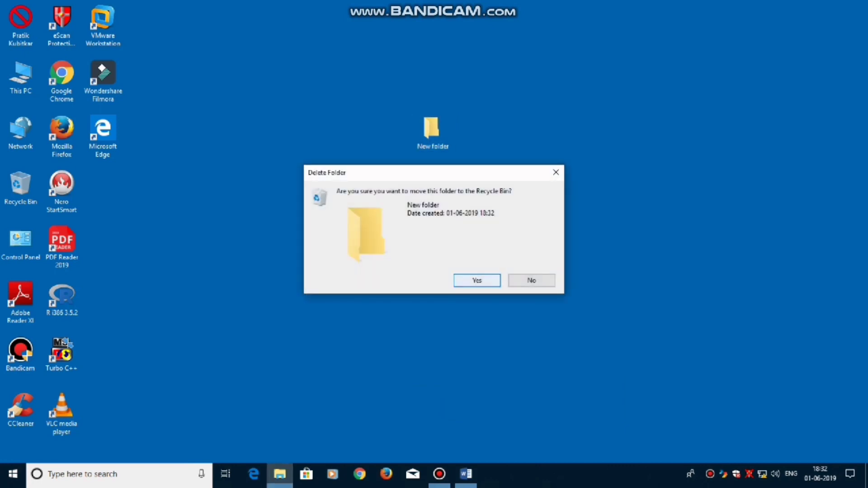
pyautogui.click(476, 280)
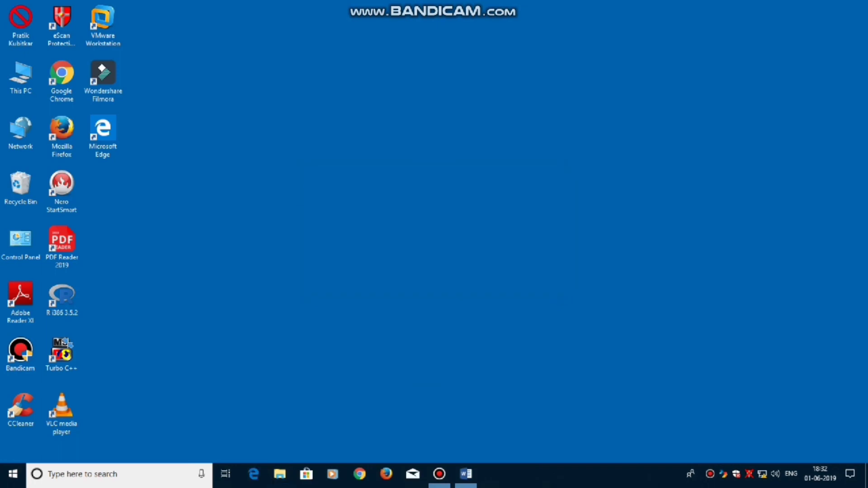
# Step: Undo the folder deletion, open the restored New folder and close its window
pyautogui.hotkey('ctrl', 'z')
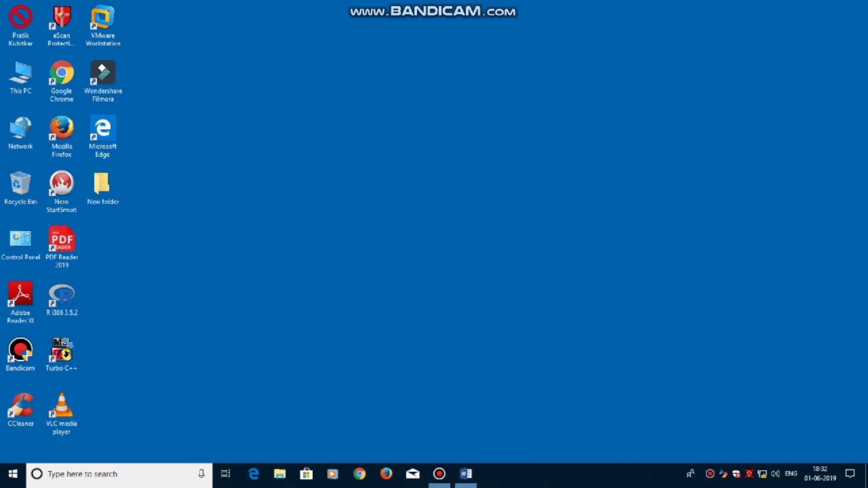
pyautogui.doubleClick(102, 185)
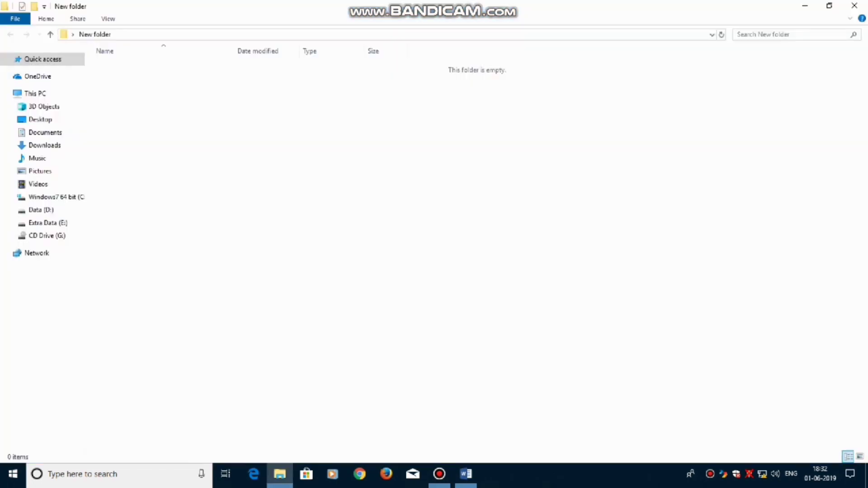
pyautogui.click(854, 6)
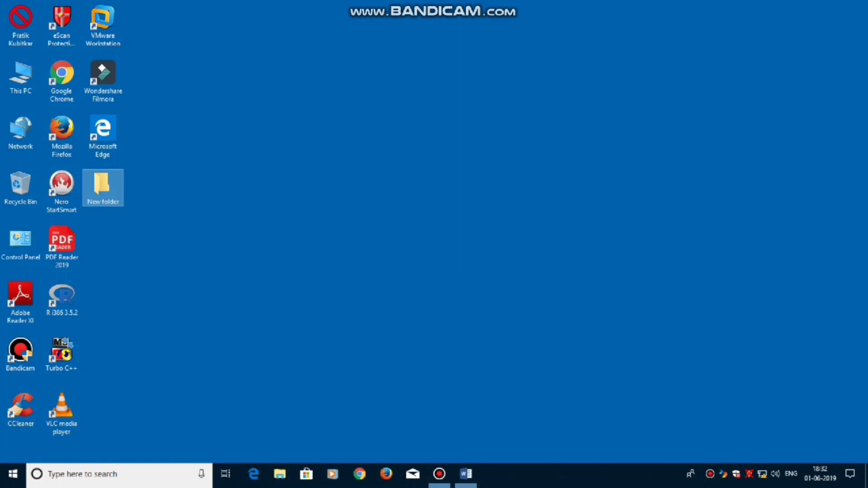
# Step: Remove the restored New folder from the desktop again and return to the Delete and Shift+Delete rows in the Word document
pyautogui.press('Delete')
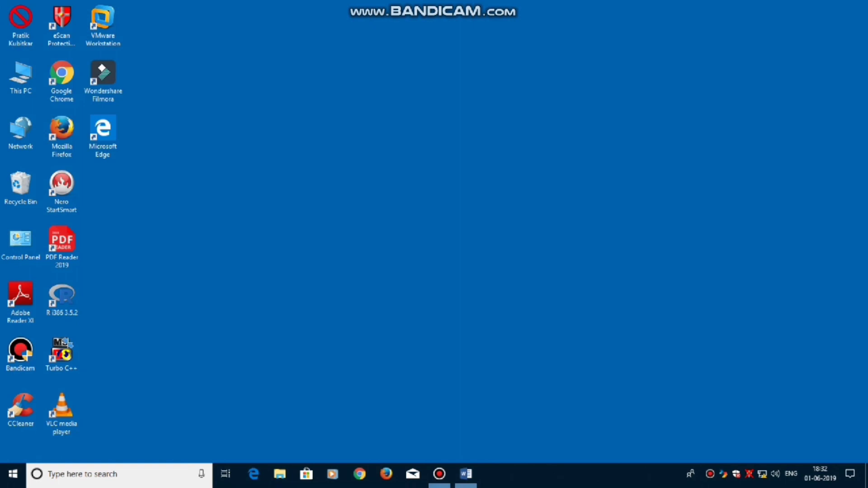
pyautogui.click(466, 474)
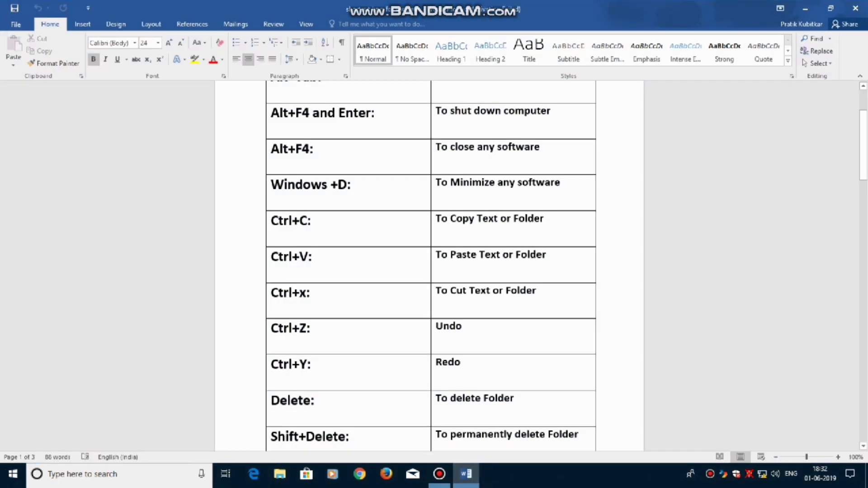
pyautogui.scroll(-2, 430, 266)
# Step: Show the desktop and create two new folders on it, keeping their default names
pyautogui.moveTo(466, 474)
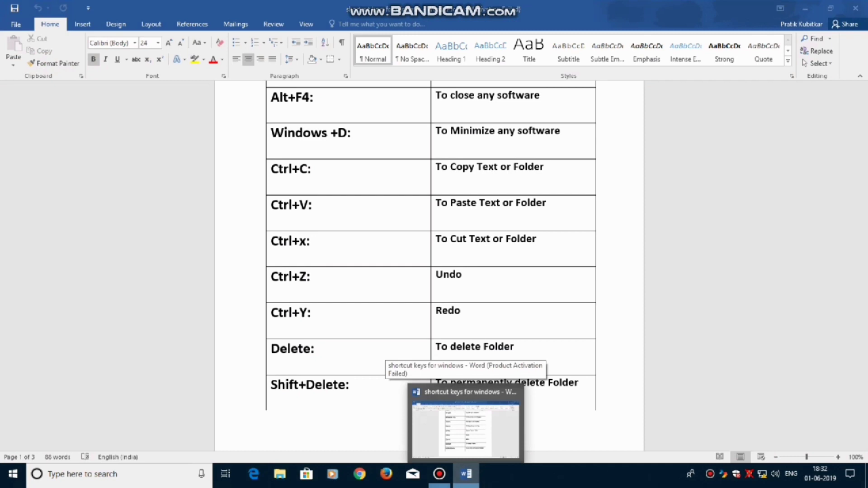
pyautogui.press('super+d')
pyautogui.rightClick(372, 192)
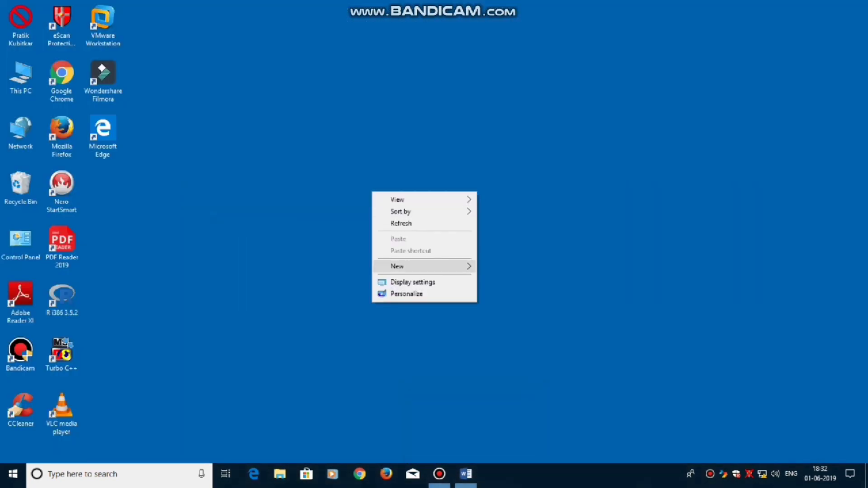
pyautogui.moveTo(425, 265)
pyautogui.click(495, 266)
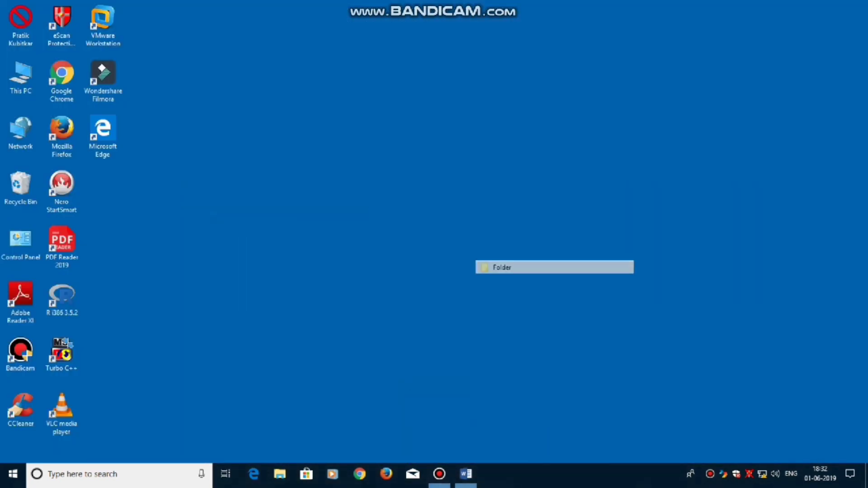
pyautogui.press('Return')
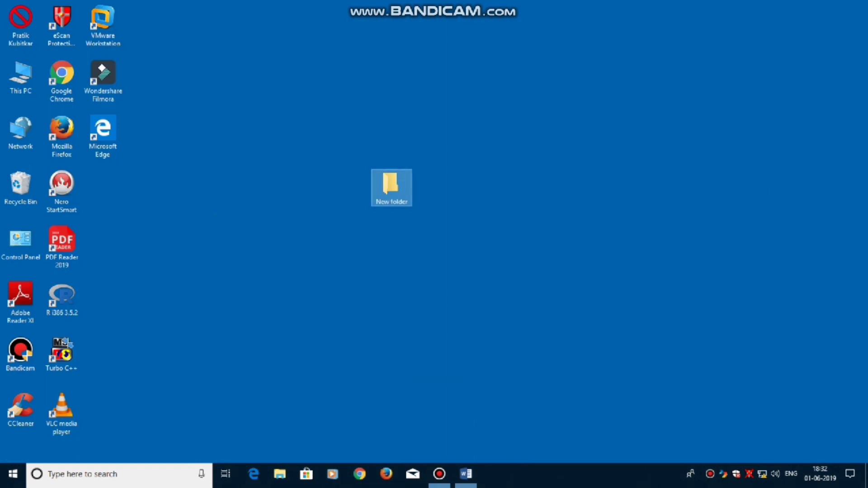
pyautogui.rightClick(520, 200)
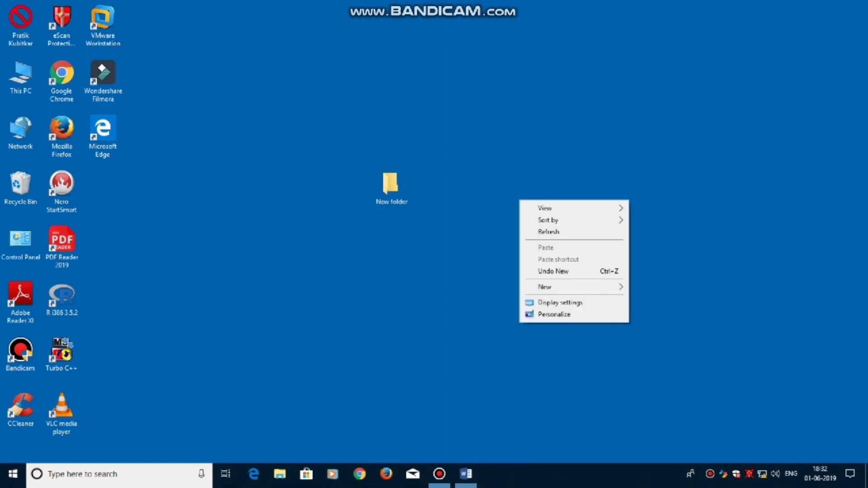
pyautogui.moveTo(560, 287)
pyautogui.click(653, 287)
pyautogui.press('Return')
# Step: Delete the desktop folder named New folder, accepting its move to the Recycle Bin
pyautogui.click(391, 187)
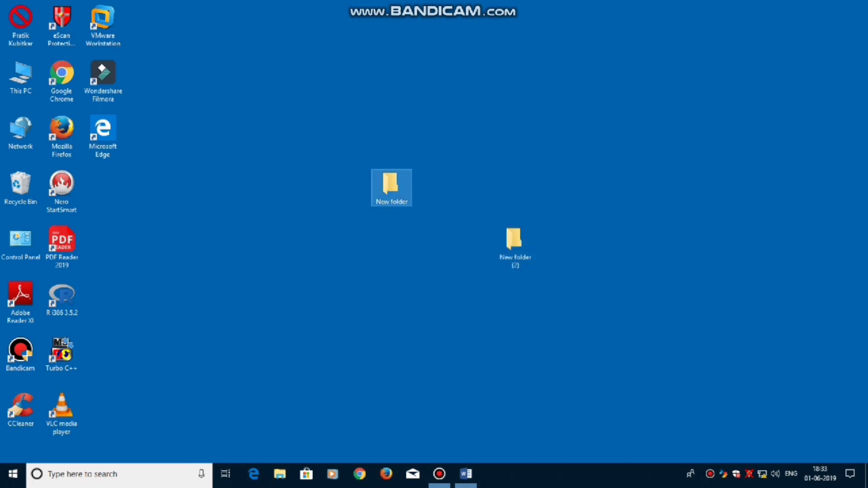
pyautogui.press('Delete')
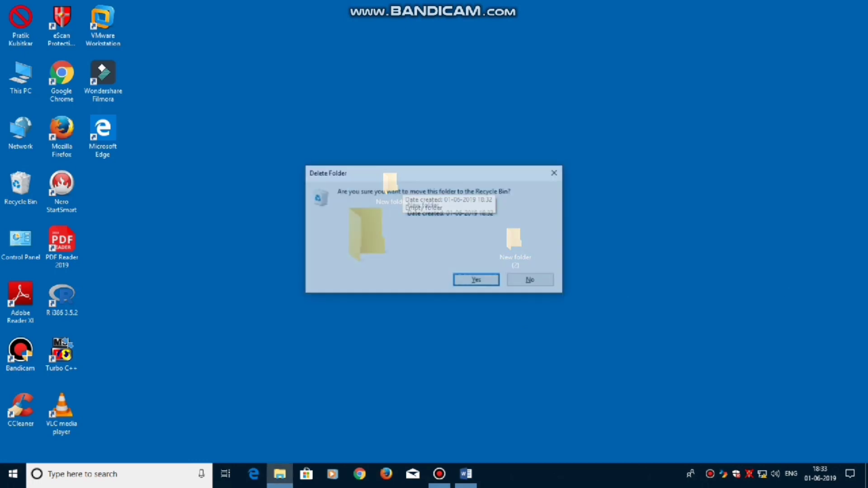
pyautogui.press('Return')
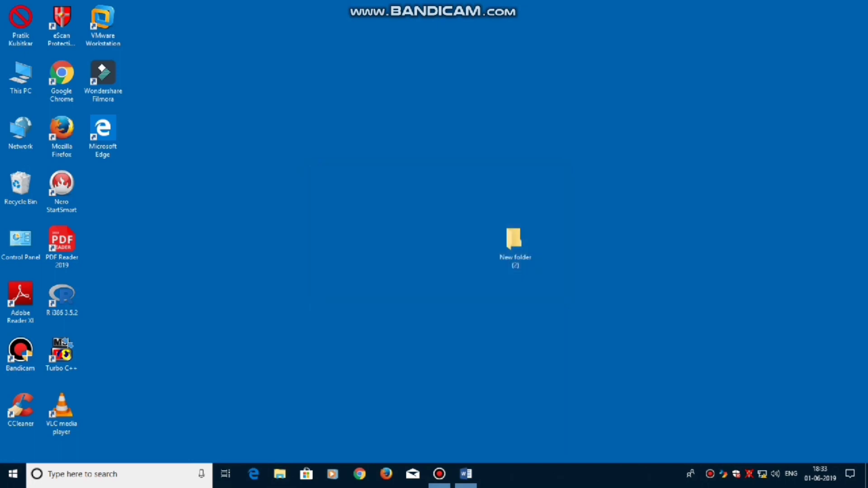
# Step: Check the Recycle Bin for the deleted New folder entries, then close its window
pyautogui.doubleClick(20, 185)
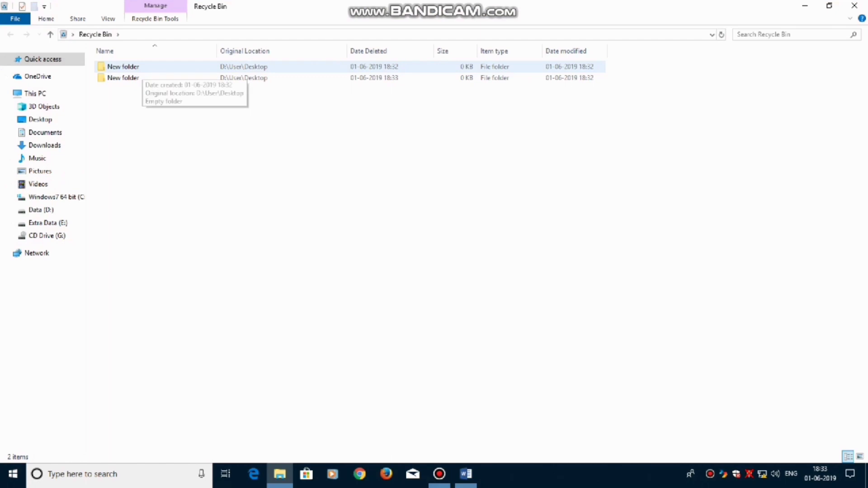
pyautogui.click(142, 68)
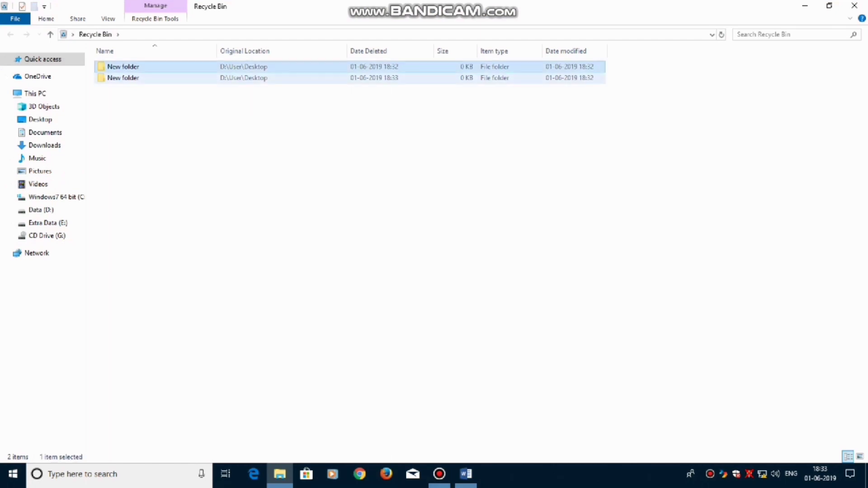
pyautogui.click(142, 79)
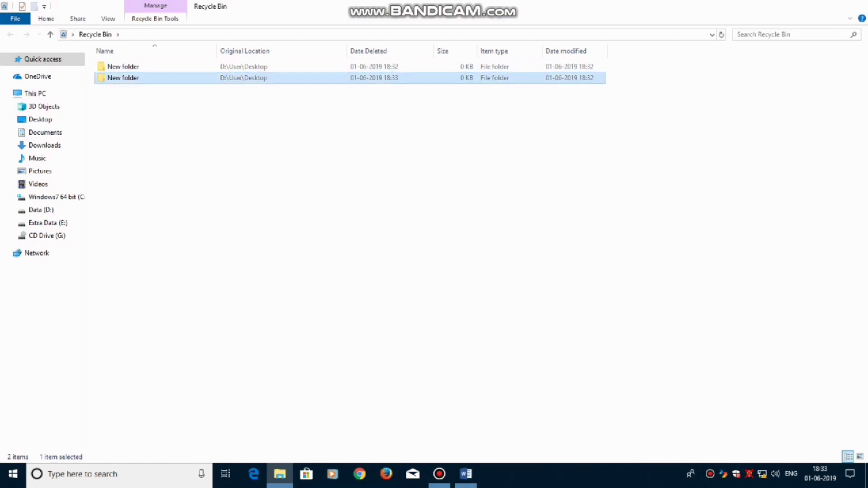
pyautogui.click(853, 5)
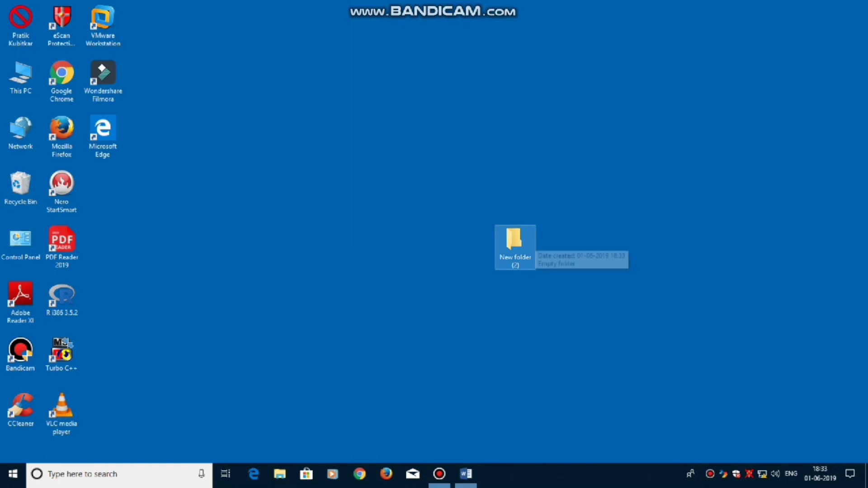
# Step: Permanently delete New folder (2) from the desktop and return to the Word document listing the shortcuts
pyautogui.hotkey('shift', 'Delete')
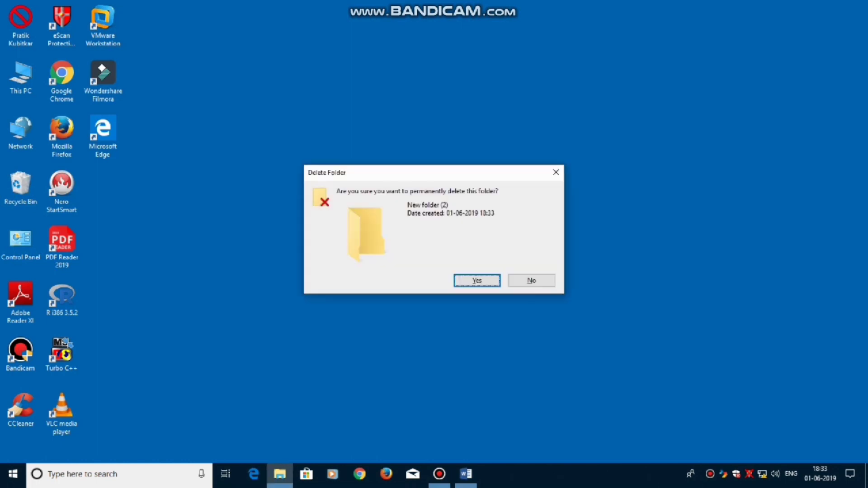
pyautogui.press('Return')
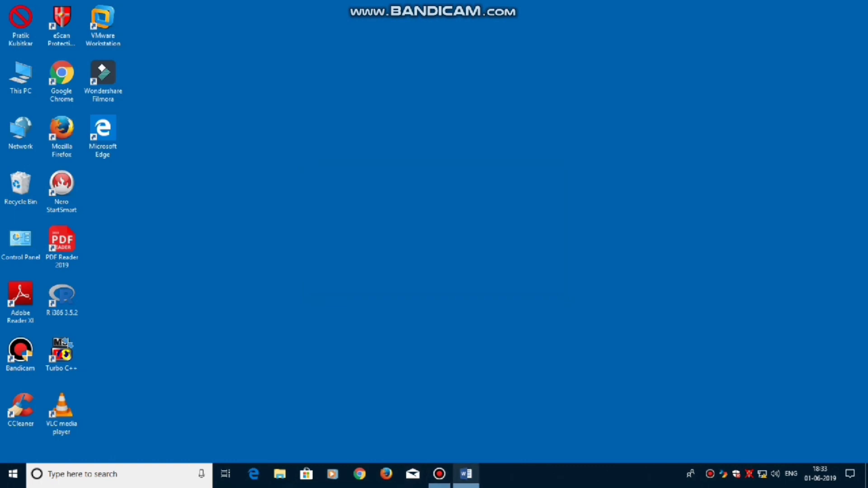
pyautogui.click(465, 473)
# Step: Examine the Microsoft Office shortcut table on page 2, highlighting the row about creating a new document
pyautogui.scroll(-2, 430, 266)
pyautogui.scroll(-5, 431, 226)
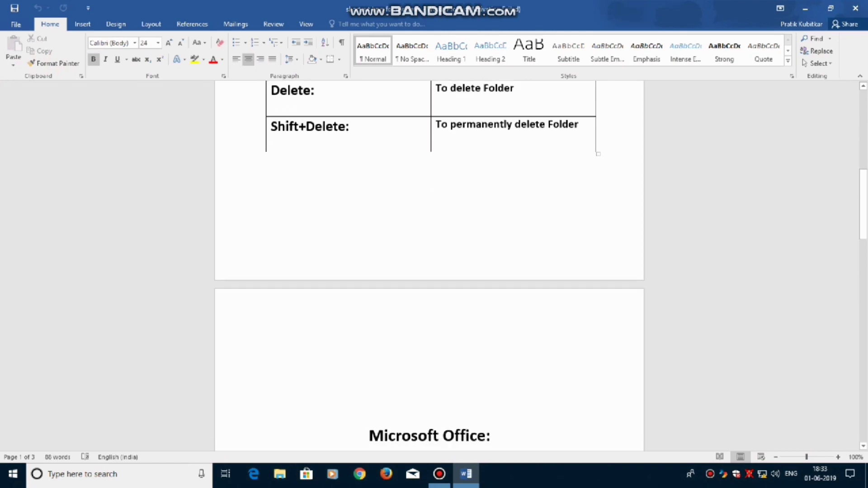
pyautogui.scroll(-5, 430, 226)
pyautogui.scroll(-3, 431, 226)
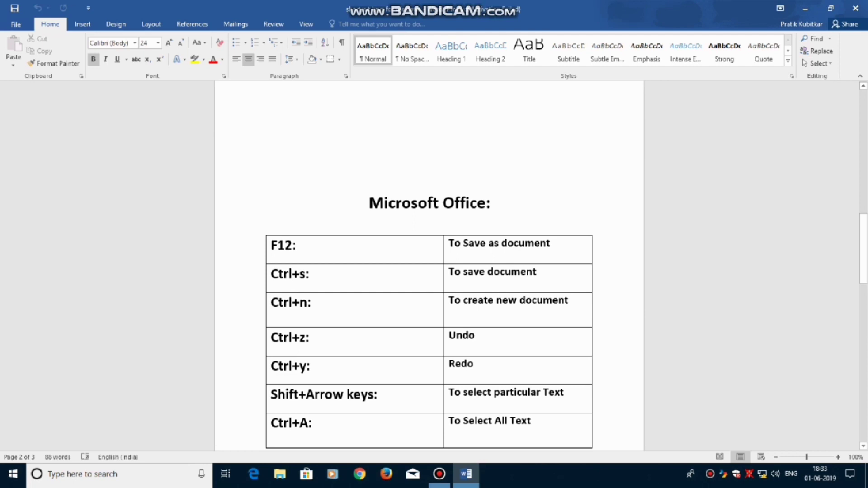
pyautogui.scroll(-1, 431, 271)
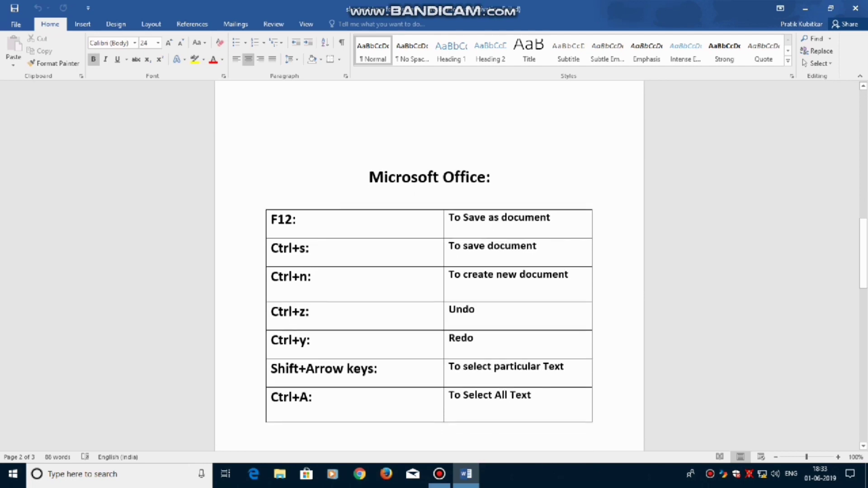
pyautogui.tripleClick(479, 275)
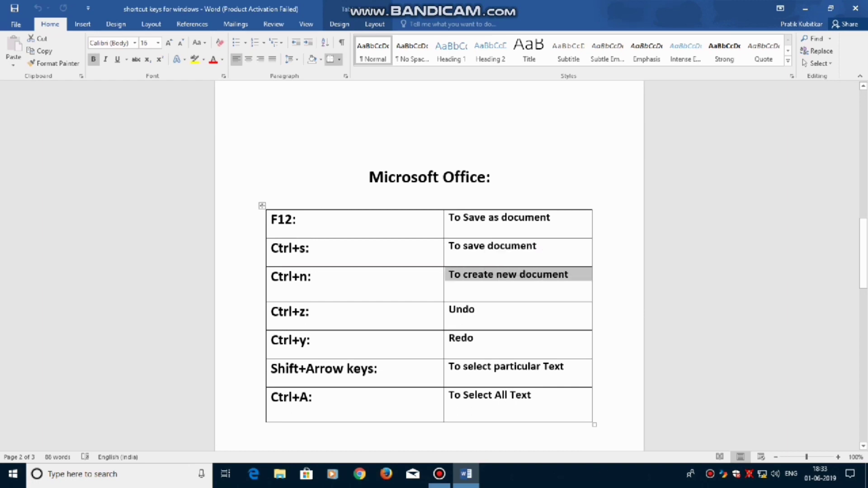
pyautogui.moveTo(271, 277); pyautogui.dragTo(367, 291)
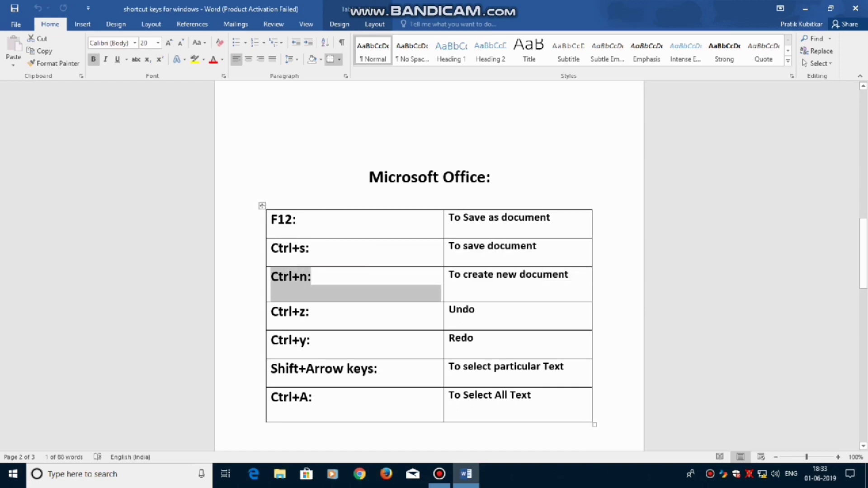
pyautogui.click(491, 177)
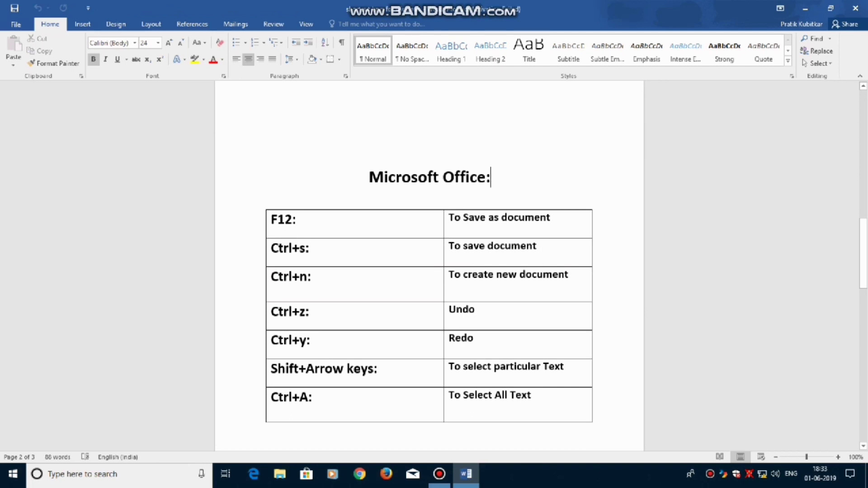
# Step: Create a blank document and enter "Hello India" and "Good Morning" on two separate lines
pyautogui.hotkey('ctrl', 'n')
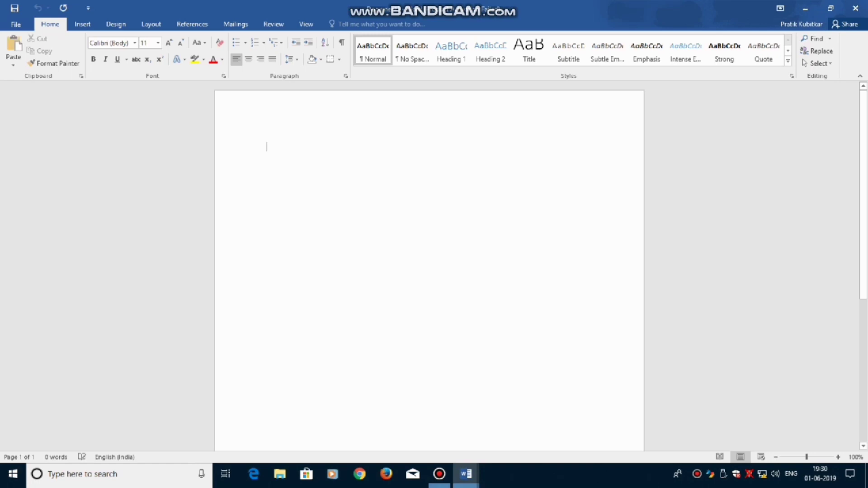
pyautogui.write('H')
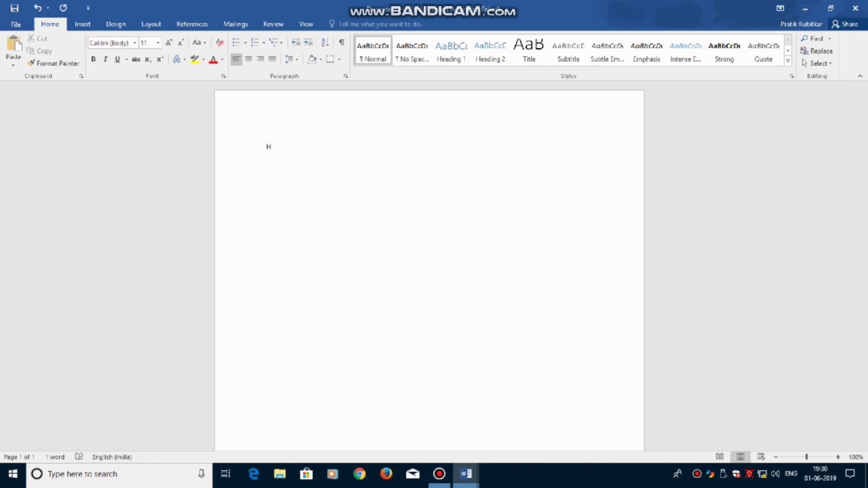
pyautogui.write('ello India')
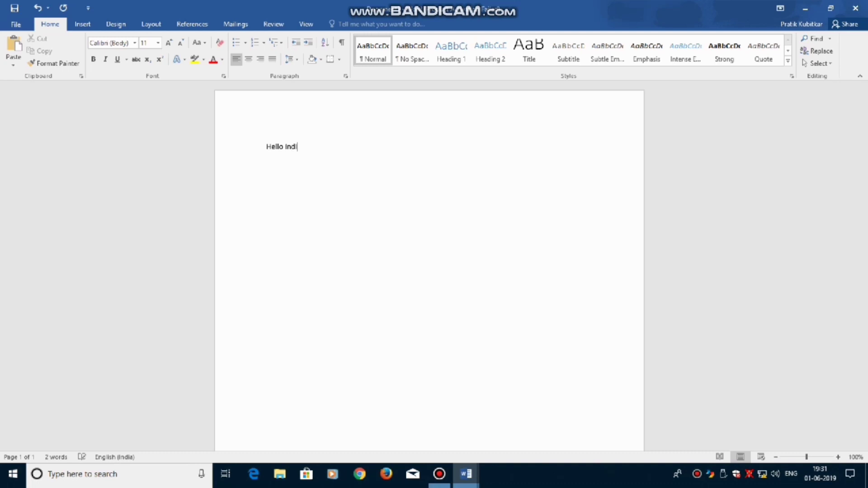
pyautogui.press('Return')
pyautogui.write('Good Morning')
# Step: Format both lines of text in bold at font size 48
pyautogui.moveTo(267, 146); pyautogui.dragTo(318, 165)
pyautogui.click(158, 43)
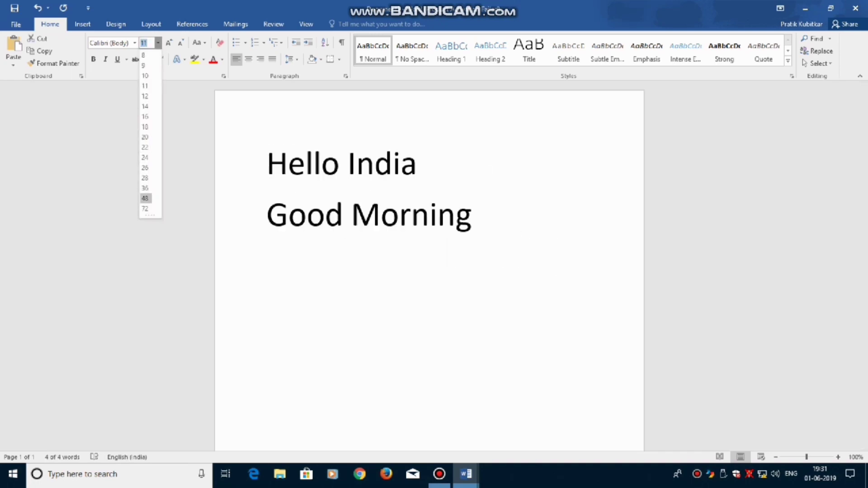
pyautogui.click(145, 198)
pyautogui.click(93, 59)
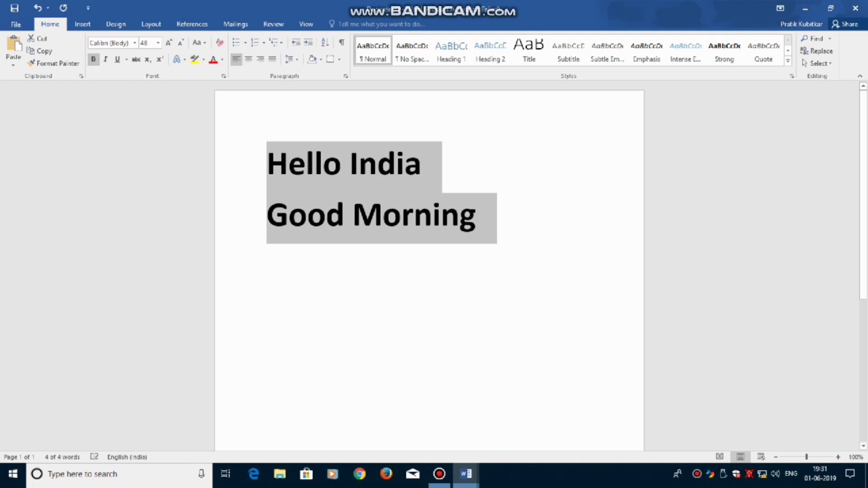
pyautogui.click(266, 266)
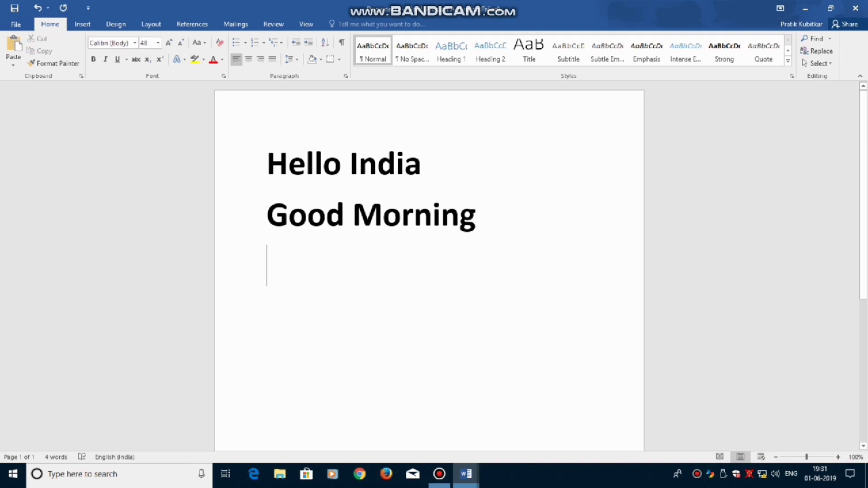
# Step: View the previews of the open Word documents and return to the one containing Hello India
pyautogui.click(466, 473)
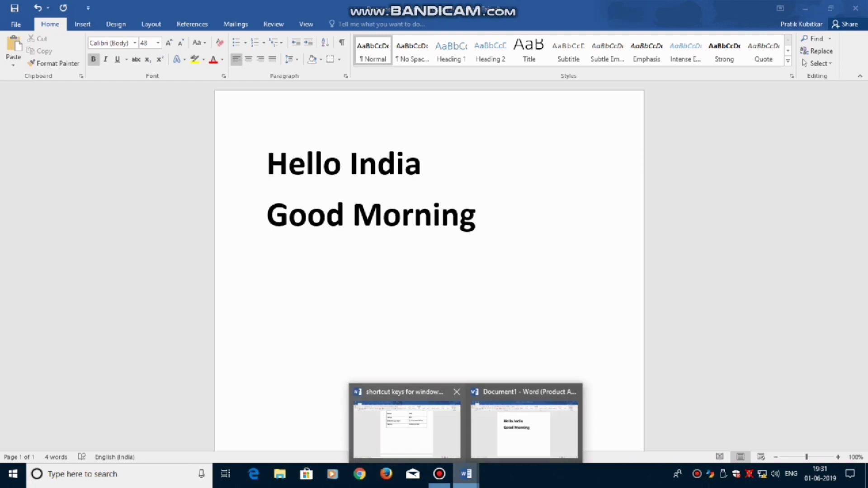
pyautogui.press('Return')
pyautogui.scroll(3, 490, 140)
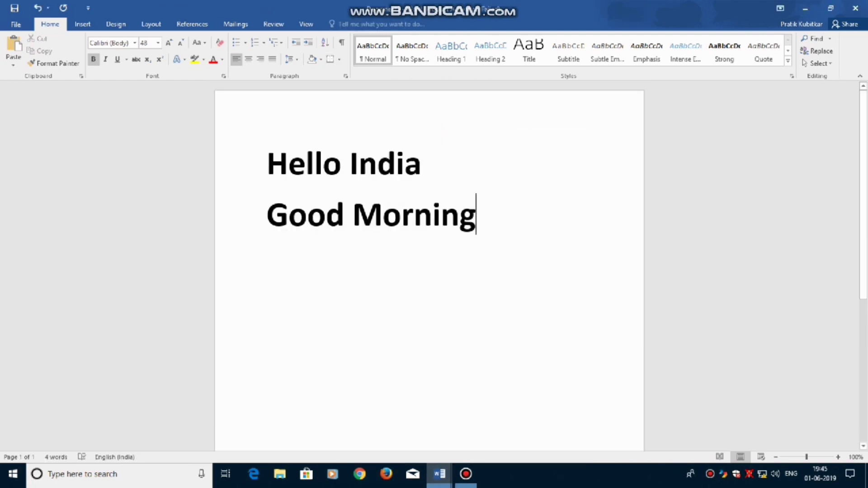